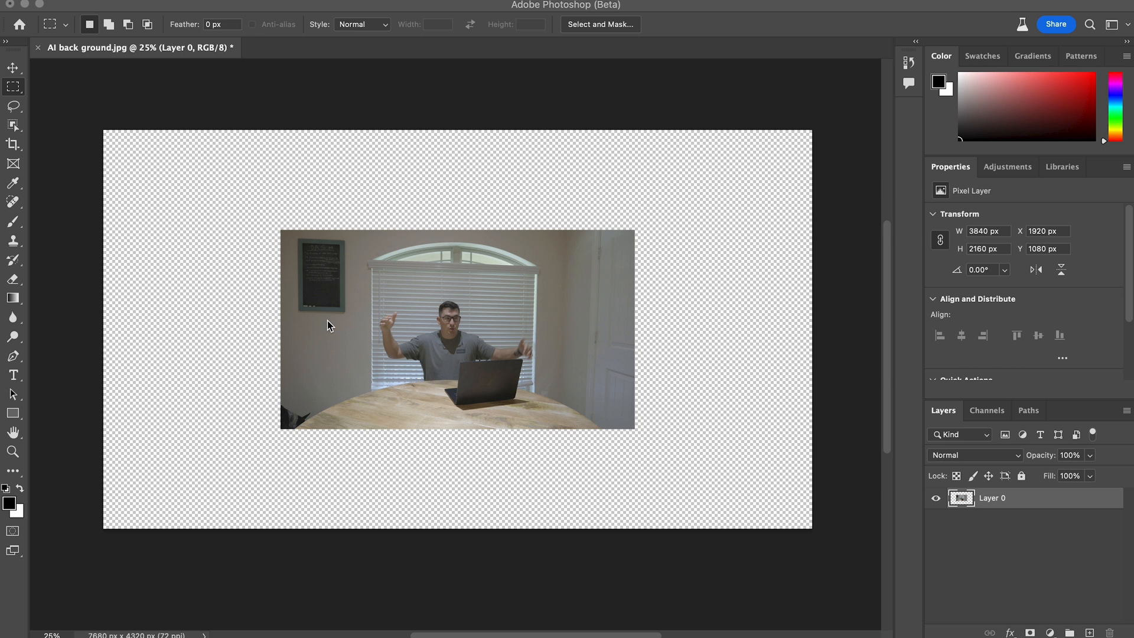
- Select a strip about 4070 by 290 px along the photo's upper edge and run Generative Fill without a prompt
click(18, 109)
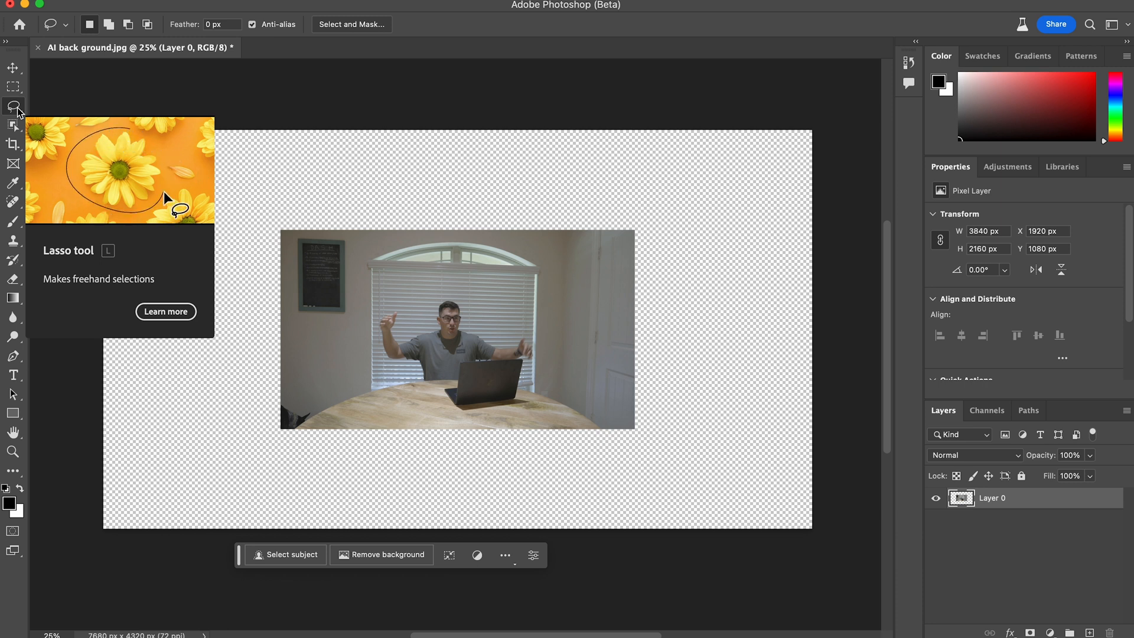
click(13, 87)
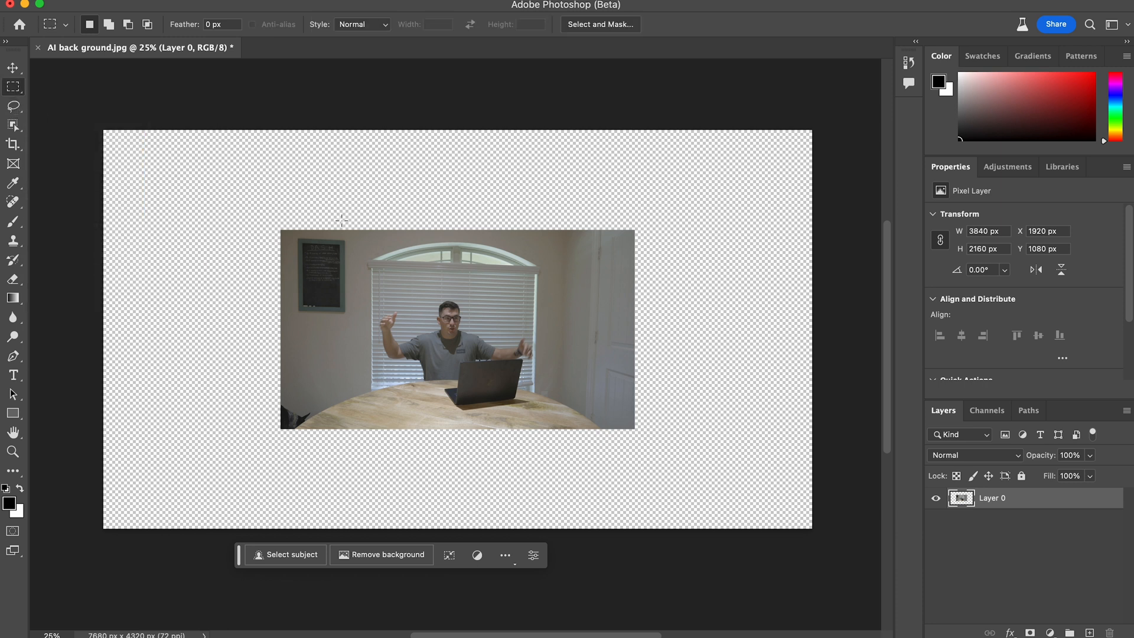
drag(269, 216, 644, 241)
click(292, 554)
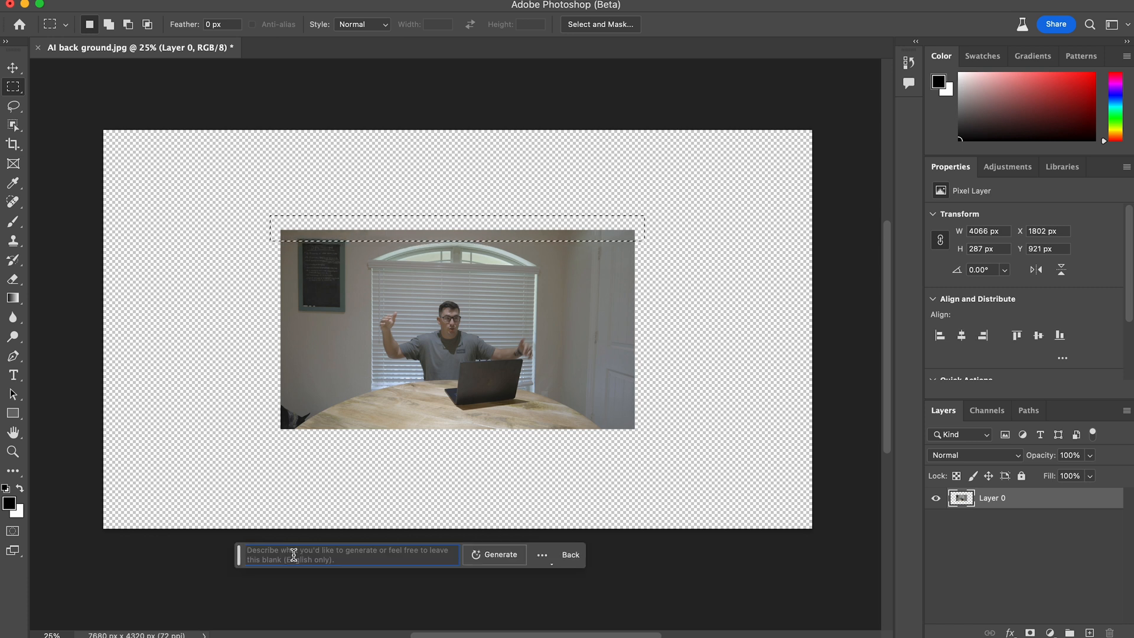
click(495, 555)
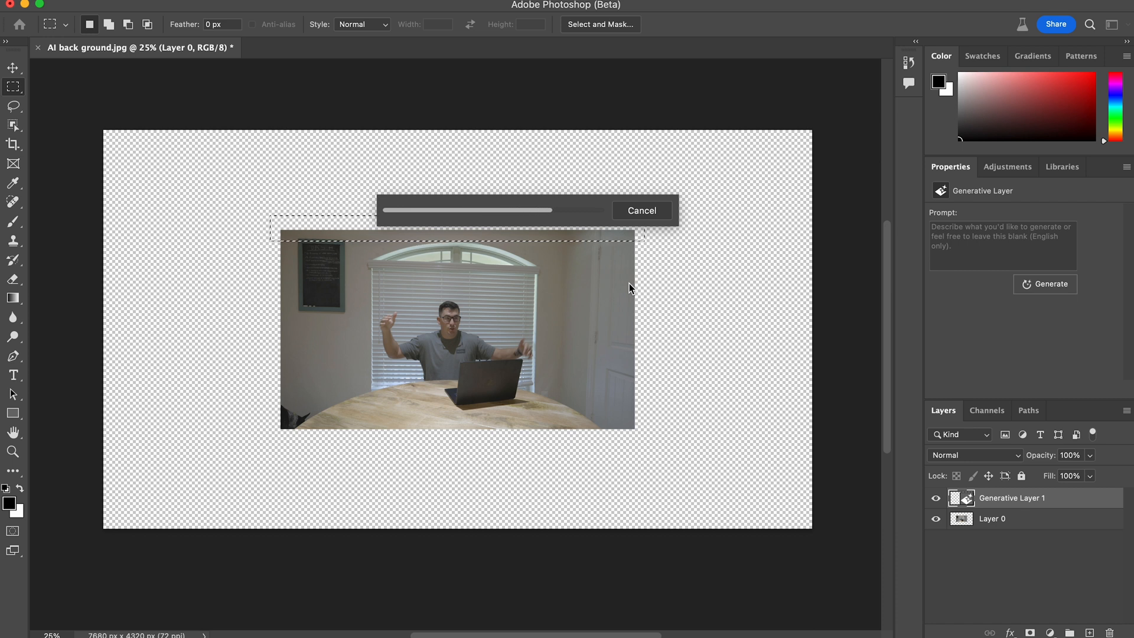
- Generate "LED light tube light" in a wider rectangular strip overlapping the upper edge of the extended photo
drag(246, 196, 659, 236)
click(278, 554)
text(LED light tube light)
key(Return)
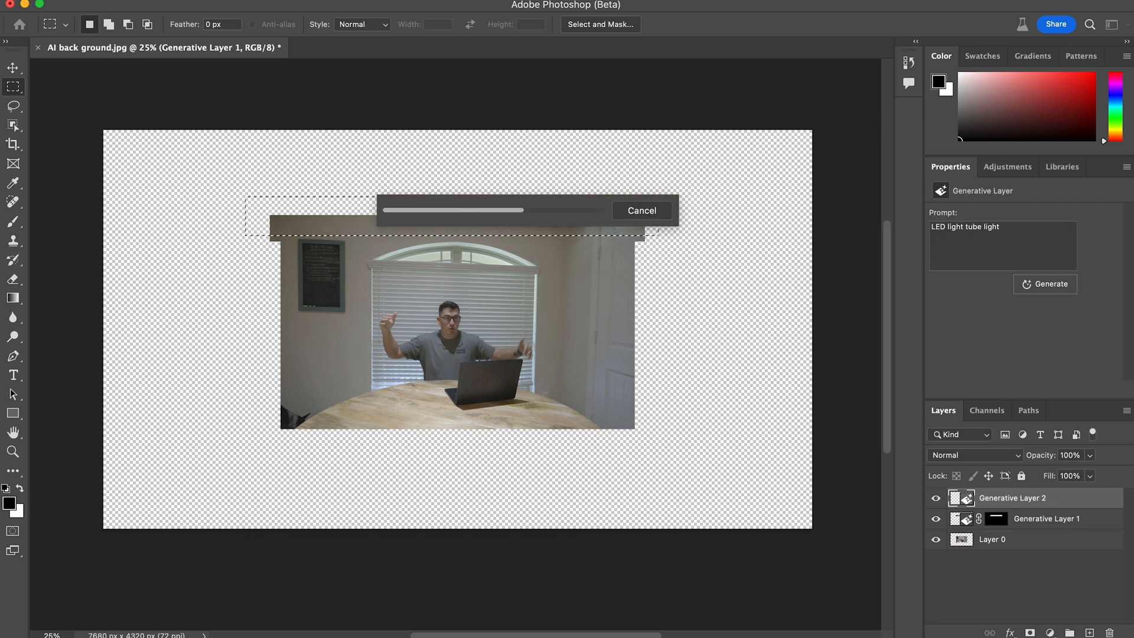
- Try a promptless Generative Fill on a still larger rectangle reaching above the generated lights
drag(173, 142, 722, 231)
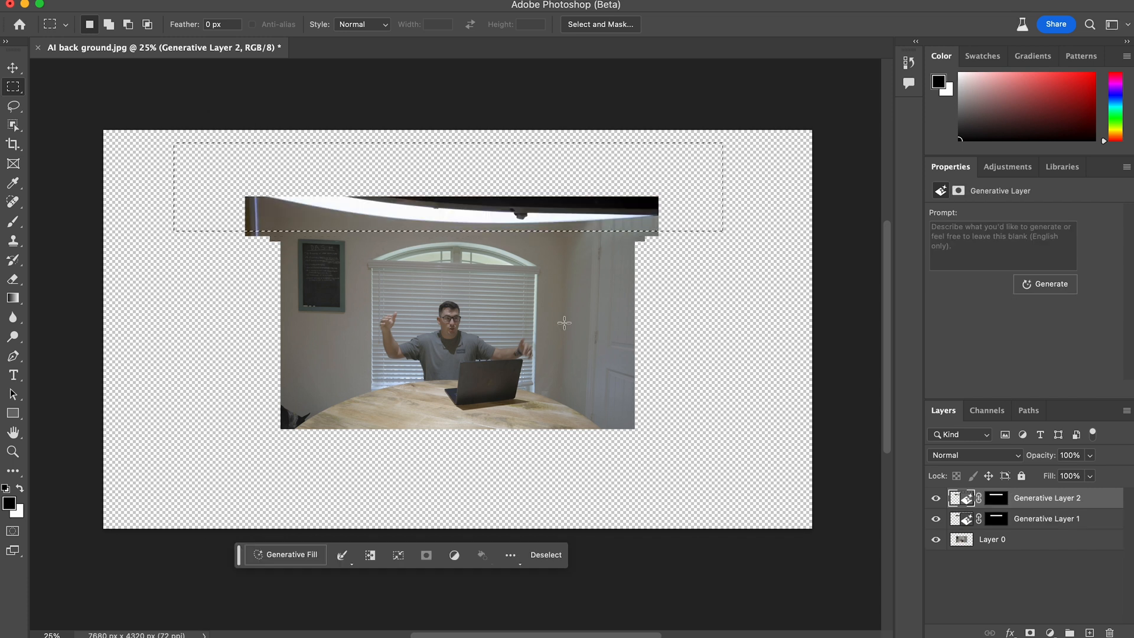
click(478, 546)
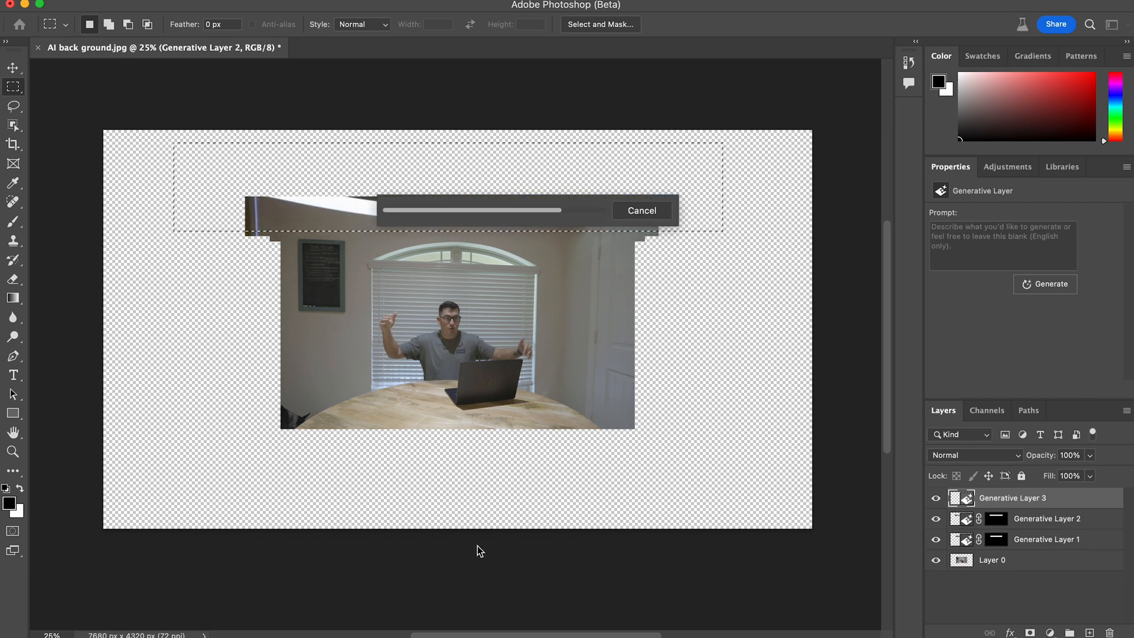
key(Escape)
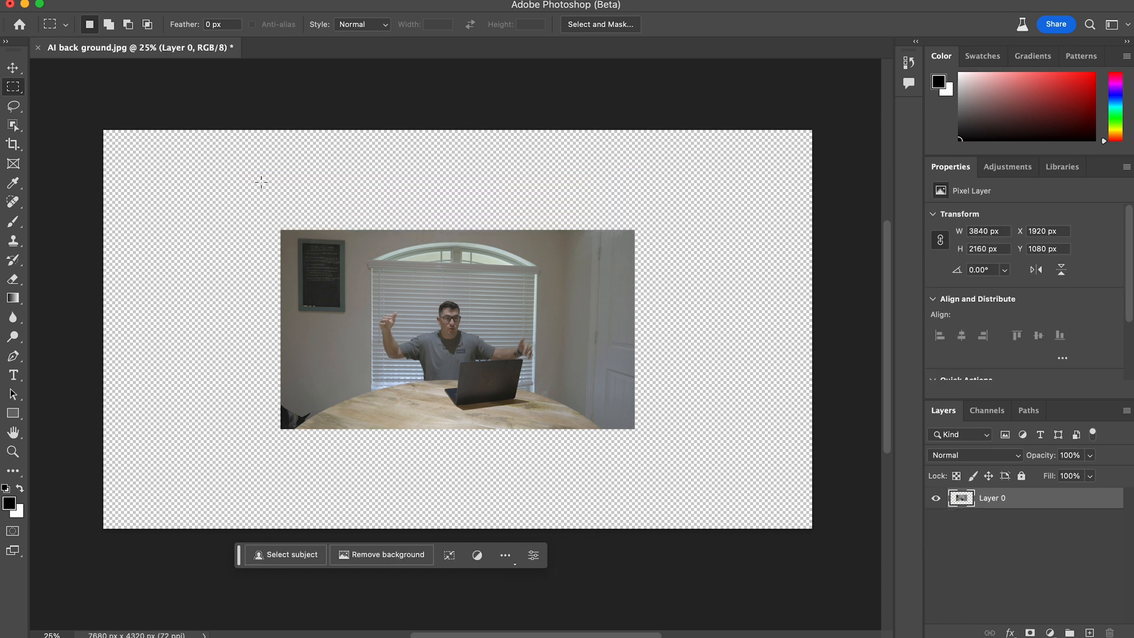
- Generate "LED light tube" in a rectangle about 4820 by 950 px over the photo's upper edge, and undo it
drag(239, 171, 683, 257)
click(282, 555)
text(LED light tube)
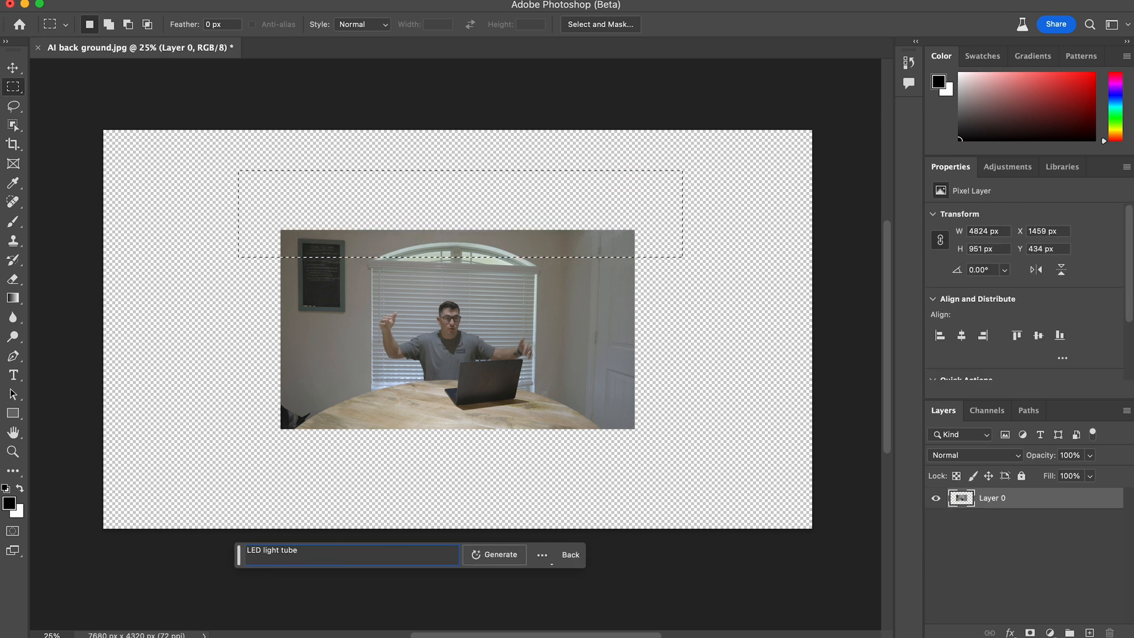
click(506, 555)
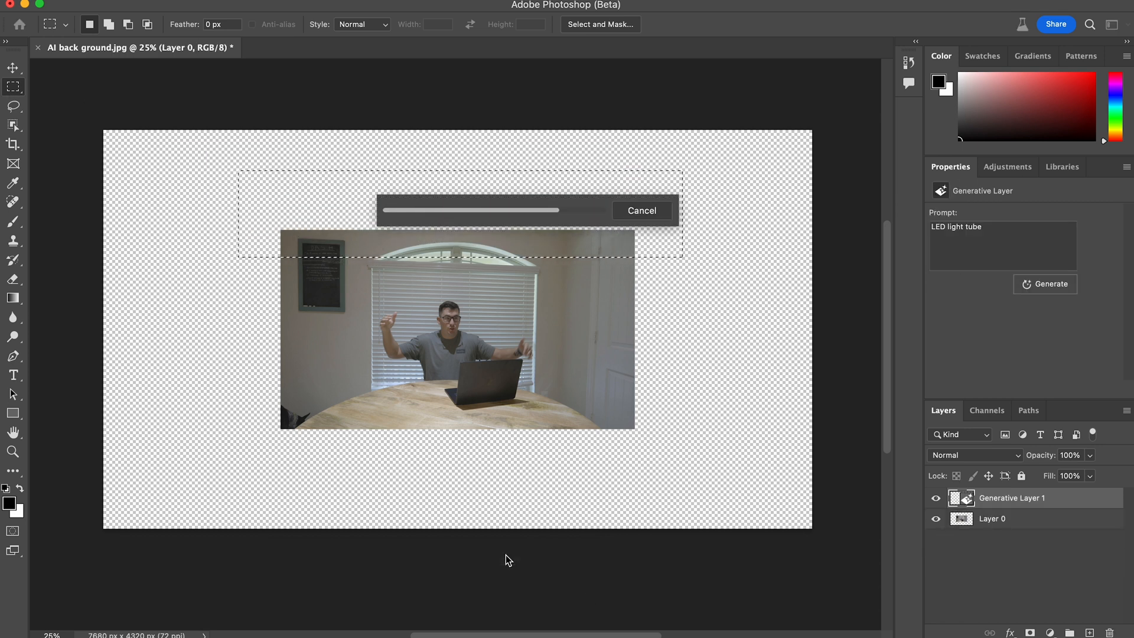
click(381, 556)
click(381, 555)
key(super+z)
key(super+z)
- Fill a tall rectangle along the photo's left side without a prompt, browse its variations, and undo the fill
drag(300, 185, 159, 552)
click(506, 554)
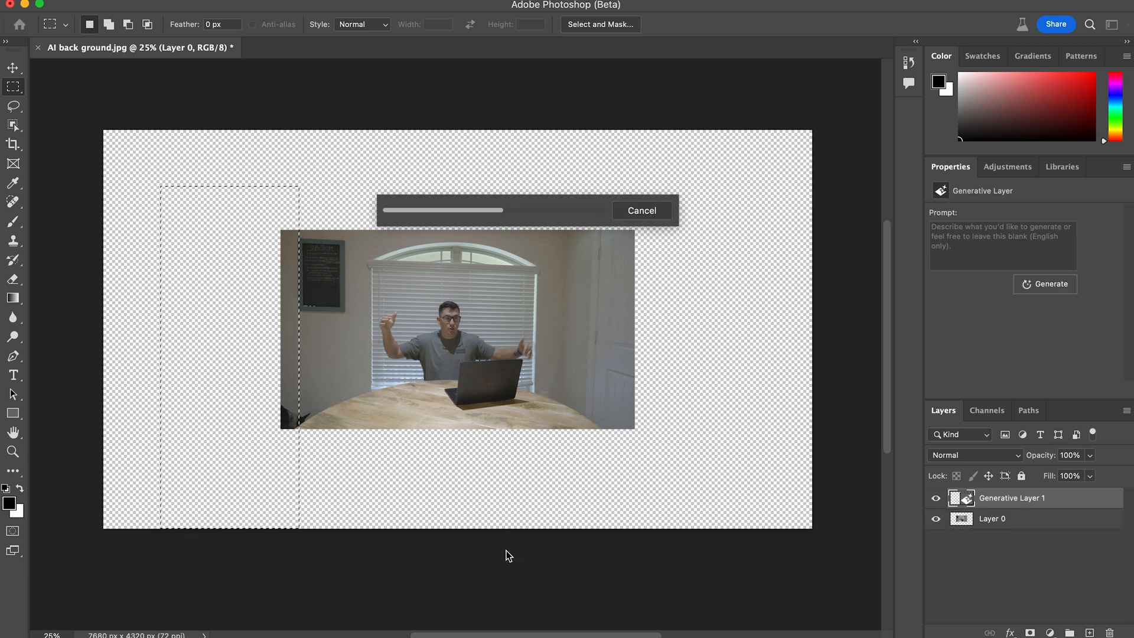
click(384, 554)
click(384, 555)
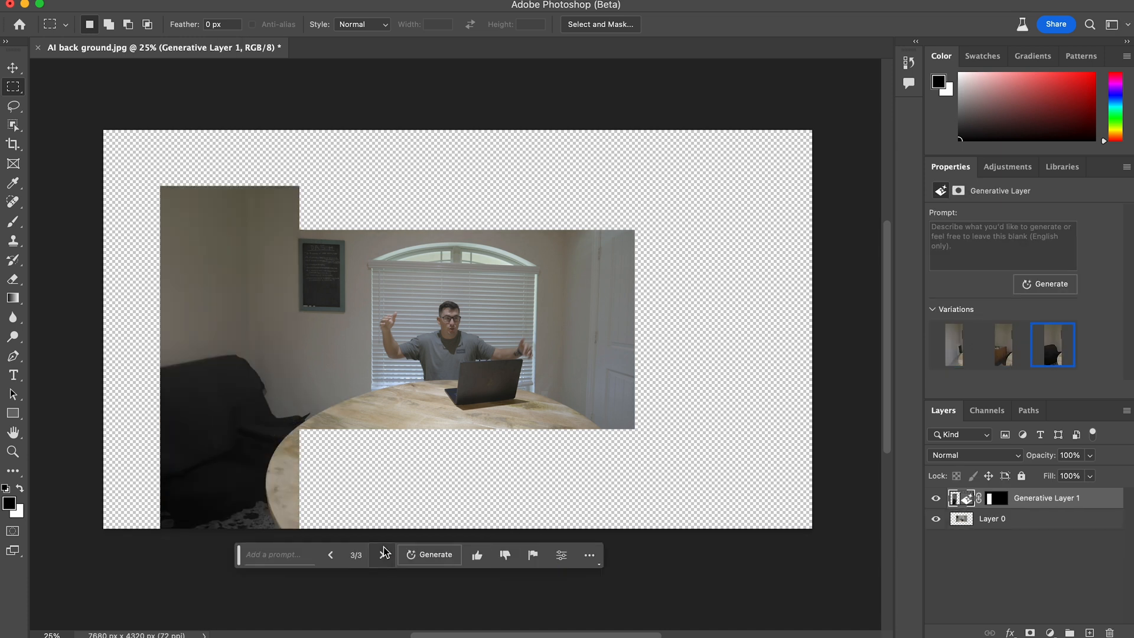
click(384, 553)
key(super+z)
key(super+z)
- Try a promptless Generative Fill on a rectangle from the canvas's upper edge down past the photo's left side, and undo it
mouse_move(292, 129)
mouse_down()
mouse_move(202, 546)
mouse_move(198, 404)
mouse_up()
key(super+z)
click(285, 555)
click(506, 555)
key(super+z)
key(super+z)
- Extend the photo upward by running promptless Generative Fill on a strip about 4680 by 610 px over its upper edge
drag(260, 231, 674, 188)
drag(675, 223, 226, 192)
drag(248, 185, 680, 240)
click(284, 556)
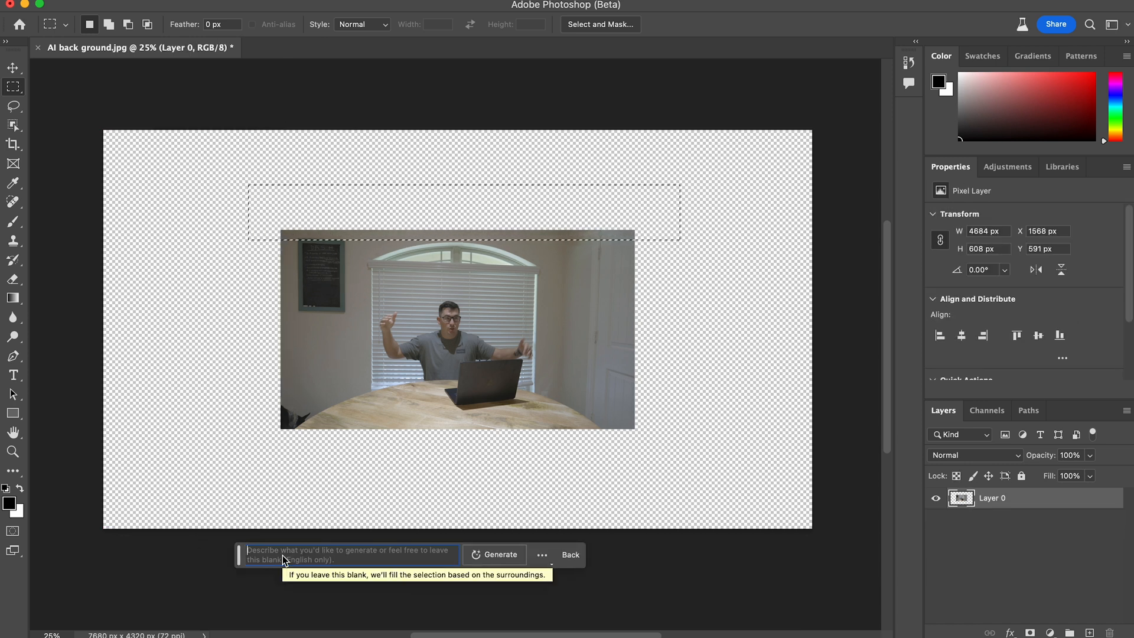
click(498, 554)
- Extend the ceiling to the canvas's upper edge with a promptless Generative Fill on a wider rectangle overlapping the generated strip
drag(195, 131, 728, 220)
click(286, 555)
click(499, 554)
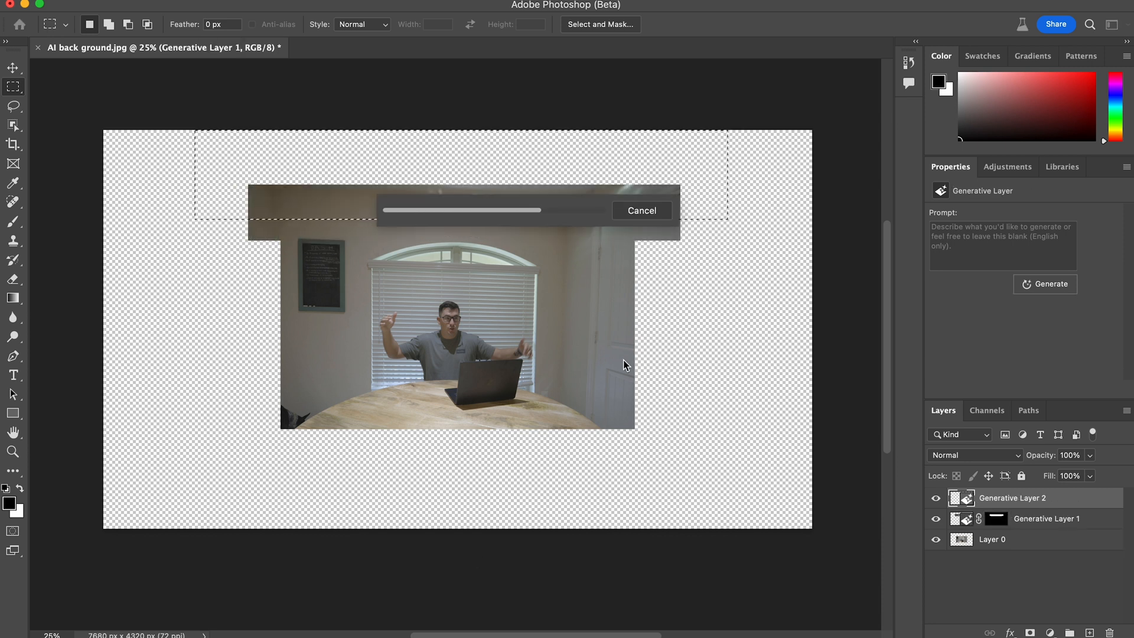
- Fill a vertical strip from the photo's left side down to the canvas's lower edge without a prompt, and compare variations
drag(283, 231, 192, 528)
click(285, 554)
click(487, 552)
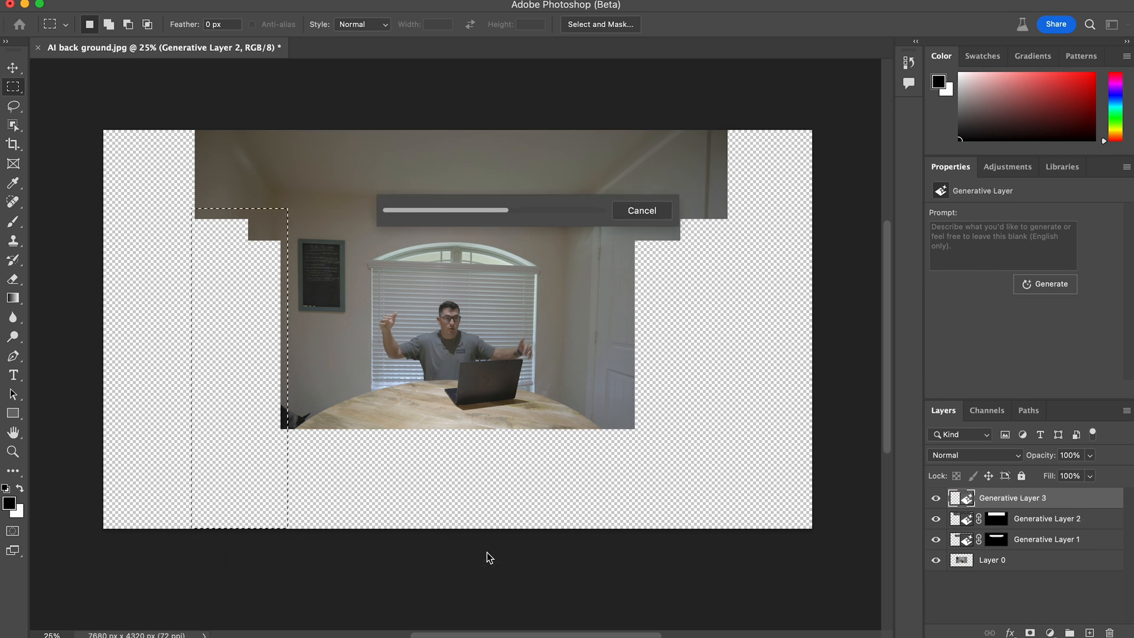
click(383, 556)
click(383, 556)
click(331, 555)
click(331, 555)
- Fill a vertical area from the photo's right side down to the canvas's lower edge without a prompt, and choose a variation
drag(621, 209, 757, 547)
click(306, 555)
click(509, 558)
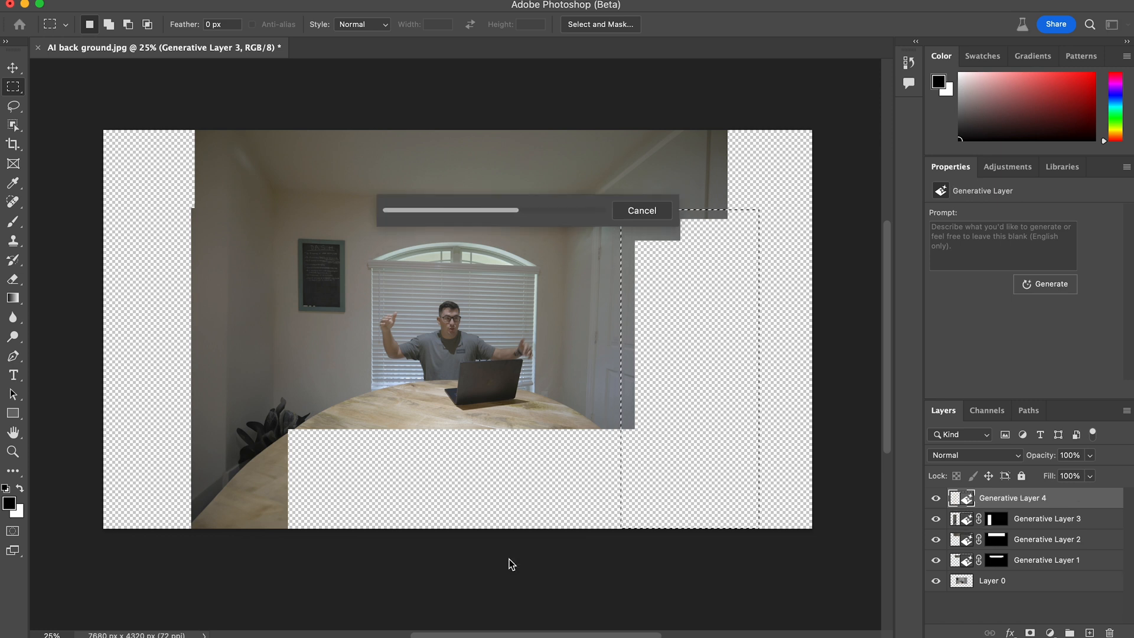
click(382, 557)
click(382, 557)
click(332, 557)
- Fill the remaining full-height strip at the canvas's far right edge without a prompt
drag(718, 130, 814, 532)
click(295, 555)
click(487, 557)
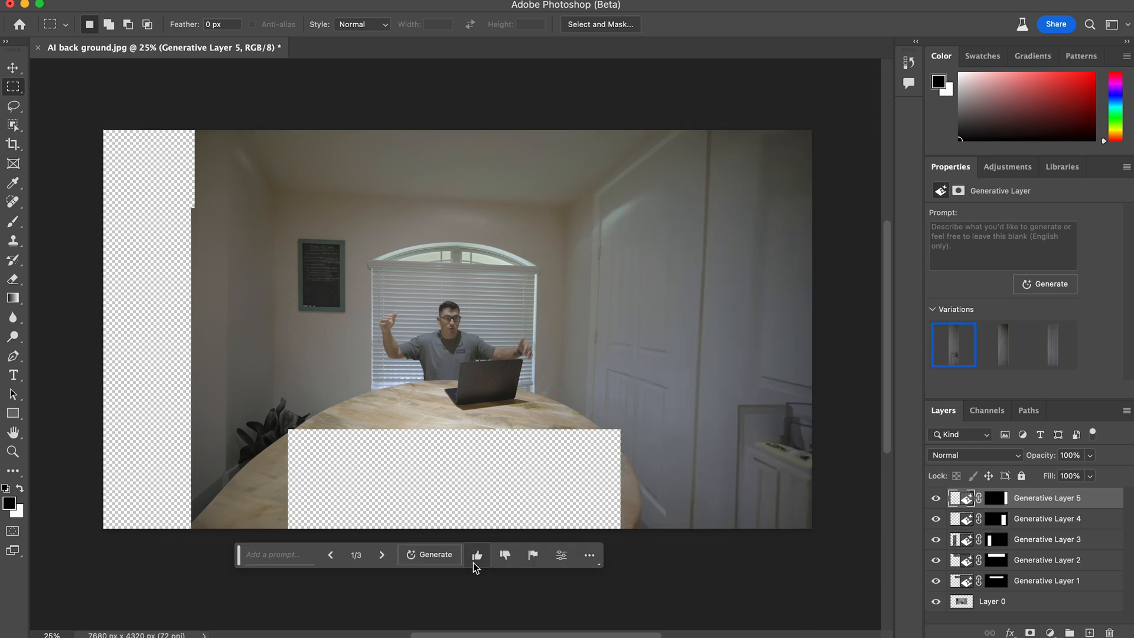
- Fill the empty full-height strip at the canvas's far left without a prompt, browse the variations, and undo the fill
drag(102, 128, 222, 532)
click(302, 555)
click(498, 560)
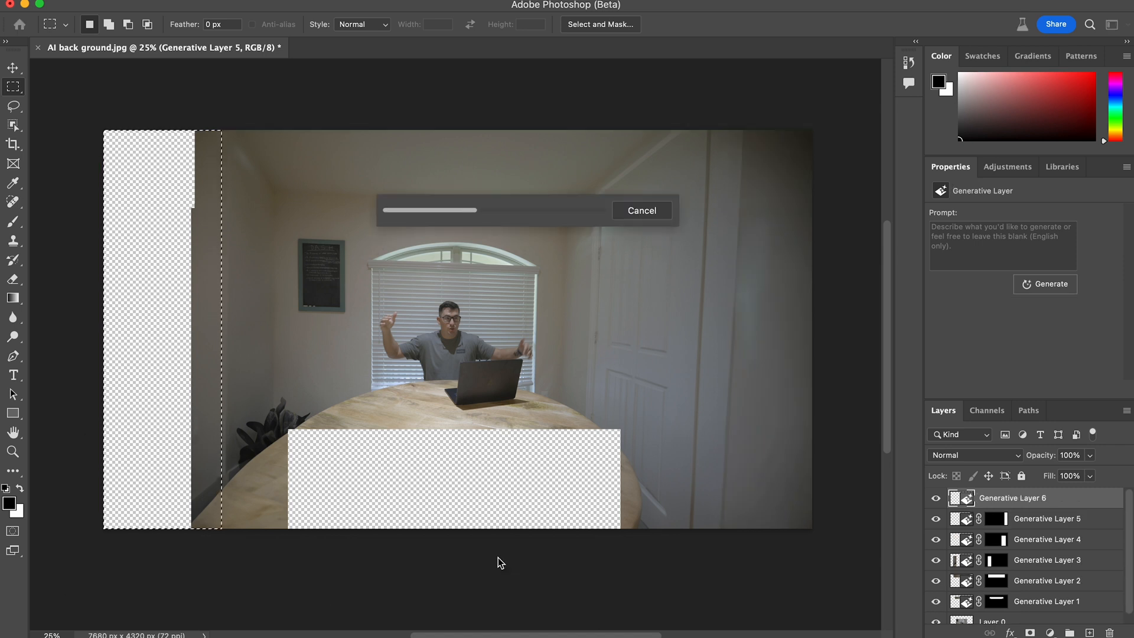
click(381, 555)
click(381, 555)
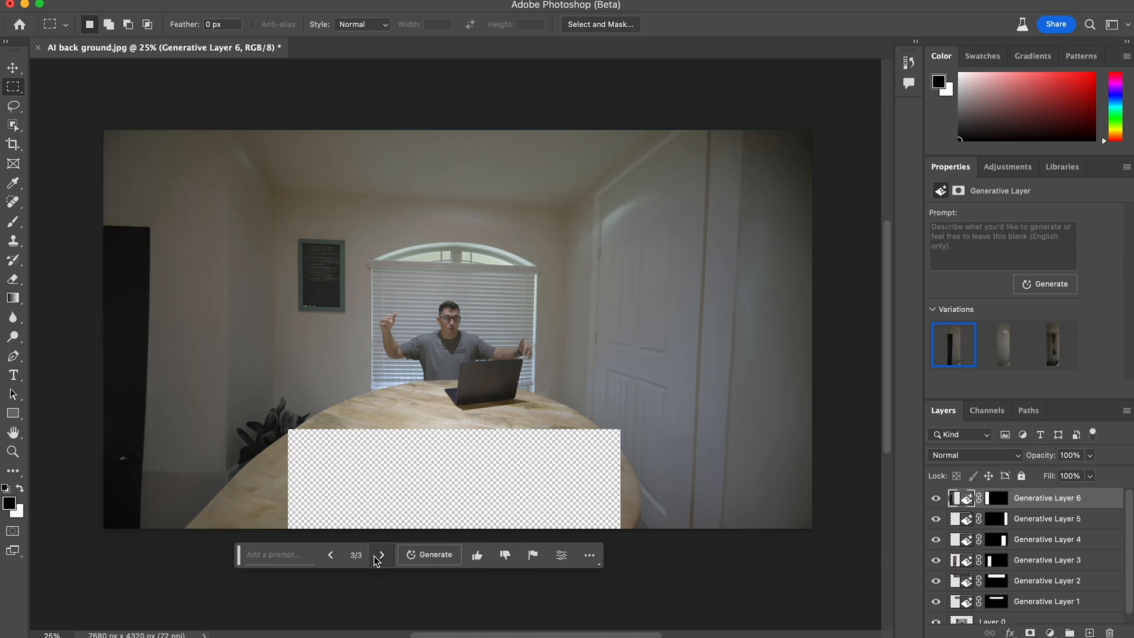
key(ctrl+z)
- Generate the far left strip again with a prompt beginning "full len", and browse its variations
click(288, 551)
text(full len)
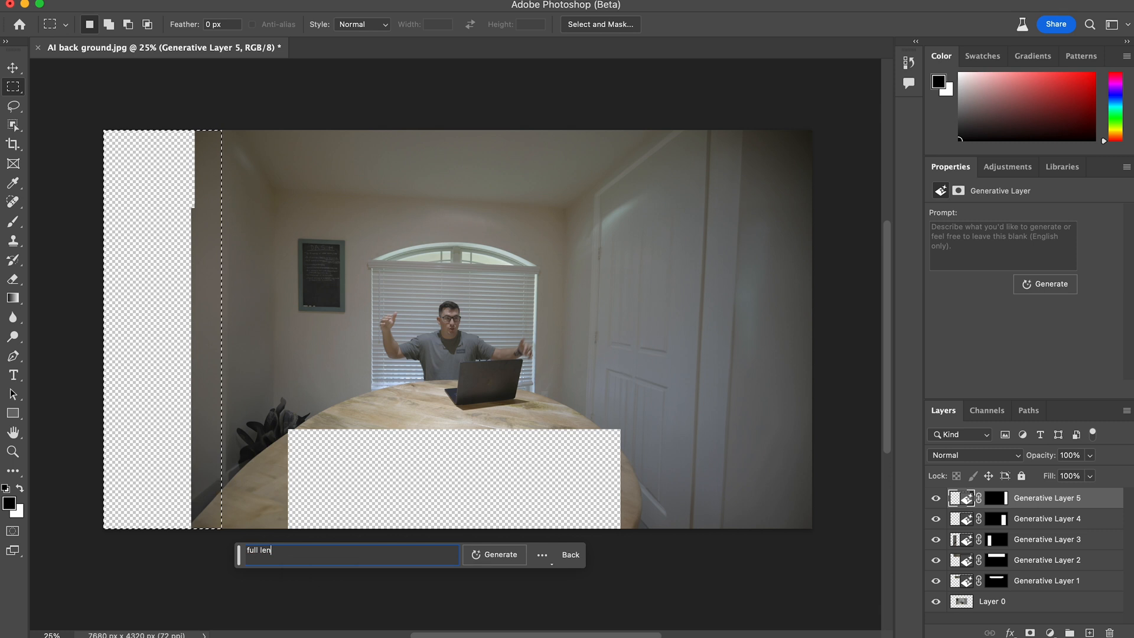
key(Return)
click(381, 556)
click(381, 556)
click(333, 556)
click(381, 556)
click(381, 556)
click(381, 557)
- Run a promptless Generative Fill on a rectangle around the empty lower-middle part of the table
drag(269, 416, 647, 529)
click(290, 552)
key(Return)
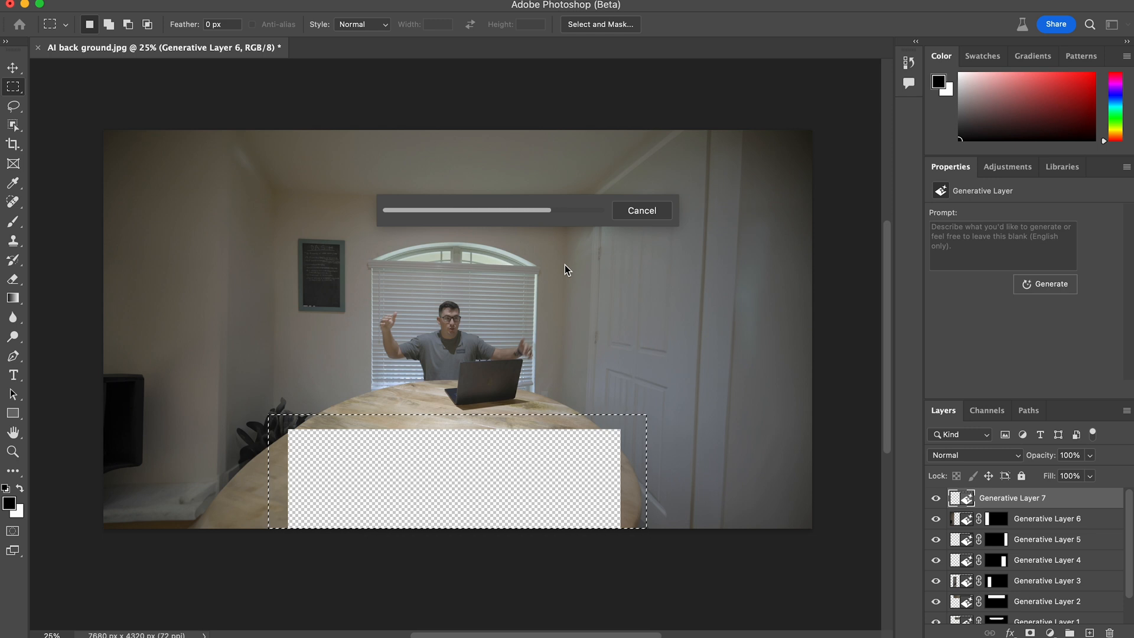
- Undo the table fill and the last variation change on the far left wall
click(997, 519)
key(super+z)
key(super+z)
key(super+z)
key(super+z)
- Complete the missing lower-middle part of the table with a promptless Generative Fill on a rectangle overlapping its borders
drag(264, 417, 636, 537)
click(288, 554)
click(524, 559)
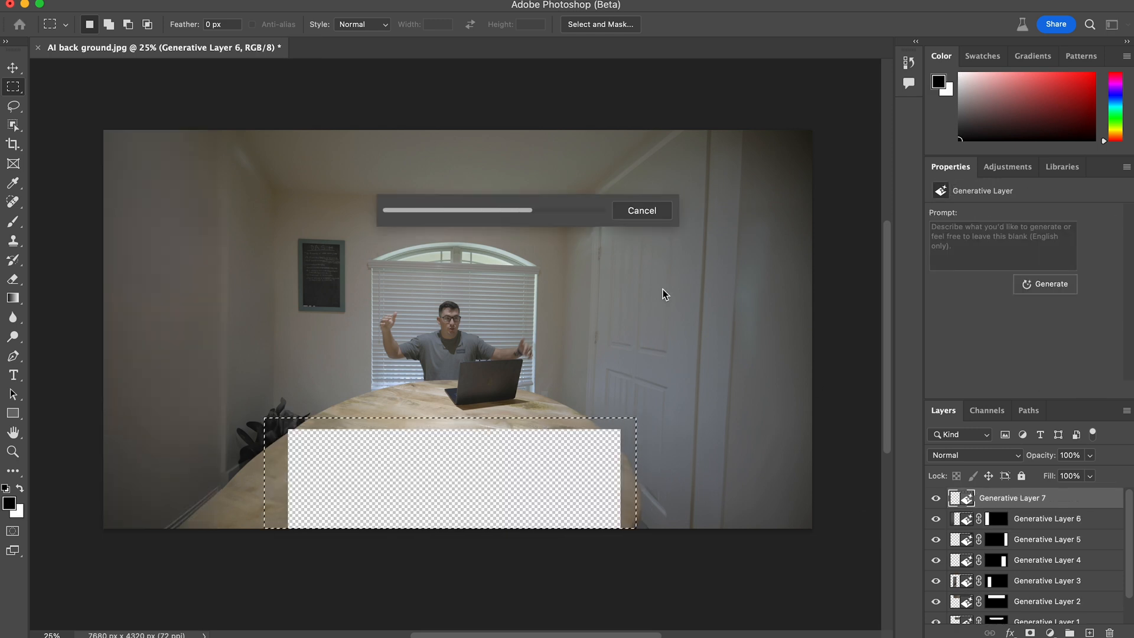
- Lasso the ceiling area above the window, generate "LED light tube fixture" there, and browse to another variation
click(13, 106)
drag(270, 126, 725, 125)
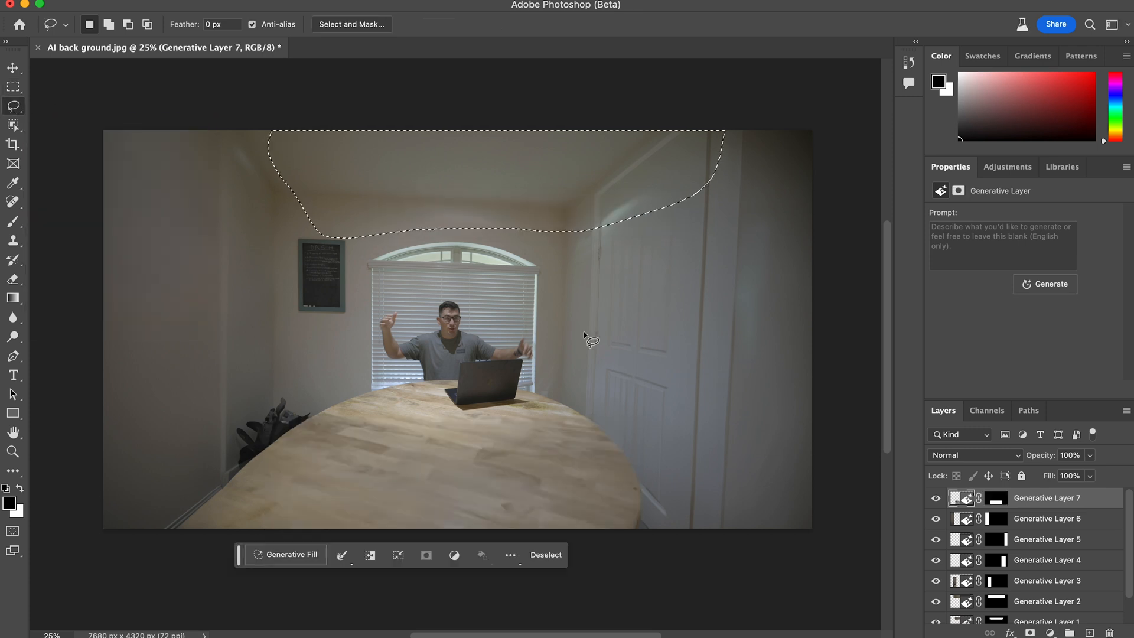
click(277, 554)
text(LED light tube with)
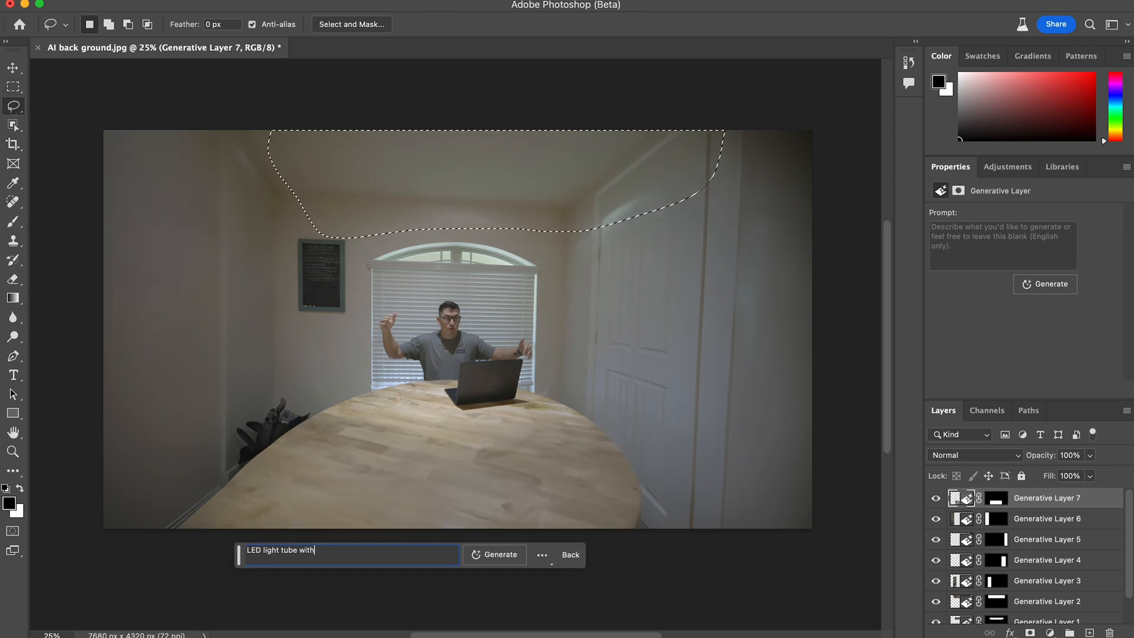
text(ture)
click(501, 559)
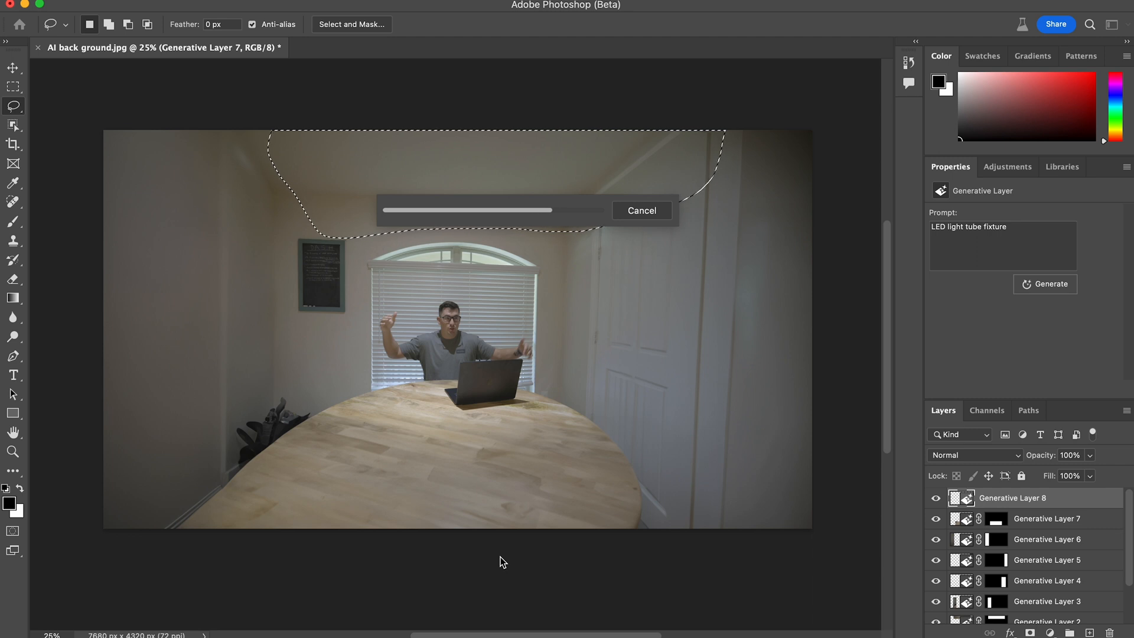
click(382, 555)
click(382, 555)
- Lasso the left wall, generate "future modern wall decor" there, and choose the geometric artwork variation
mouse_move(128, 196)
mouse_down()
mouse_move(263, 260)
mouse_move(266, 430)
mouse_up()
mouse_move(108, 191)
mouse_down()
mouse_move(267, 215)
mouse_move(106, 454)
mouse_up()
click(291, 550)
text(future modern wall decor)
key(Return)
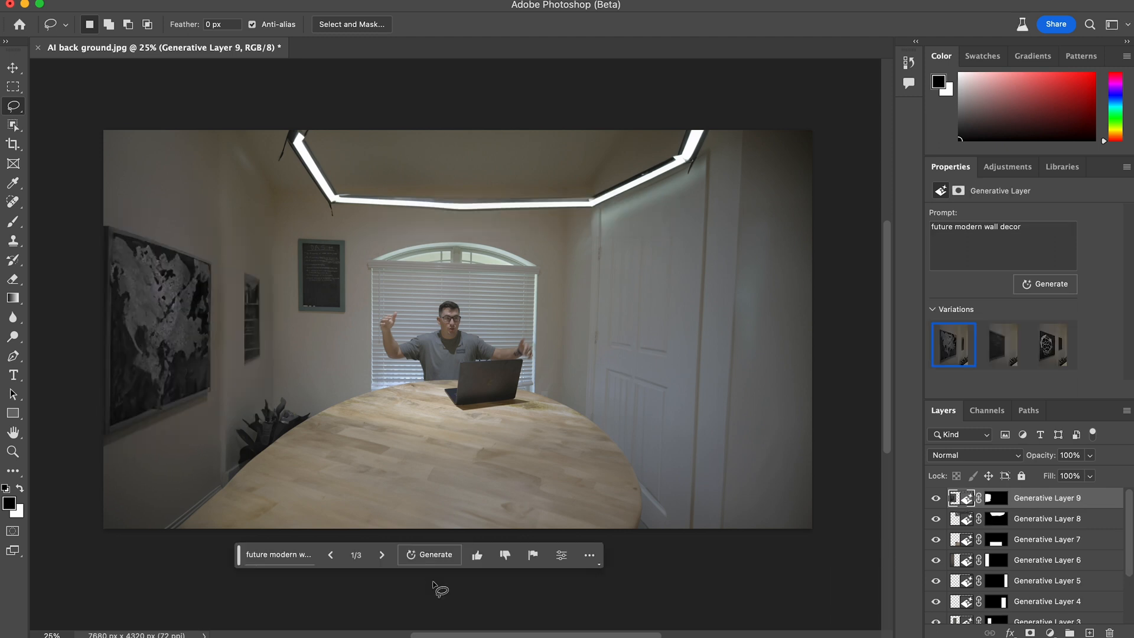
click(382, 554)
- Lasso the right wall beside the door, generate "TV with a marvel movie on", and keep the red superhero variation
drag(853, 183, 850, 357)
click(304, 553)
text(TV with a marvel movie on)
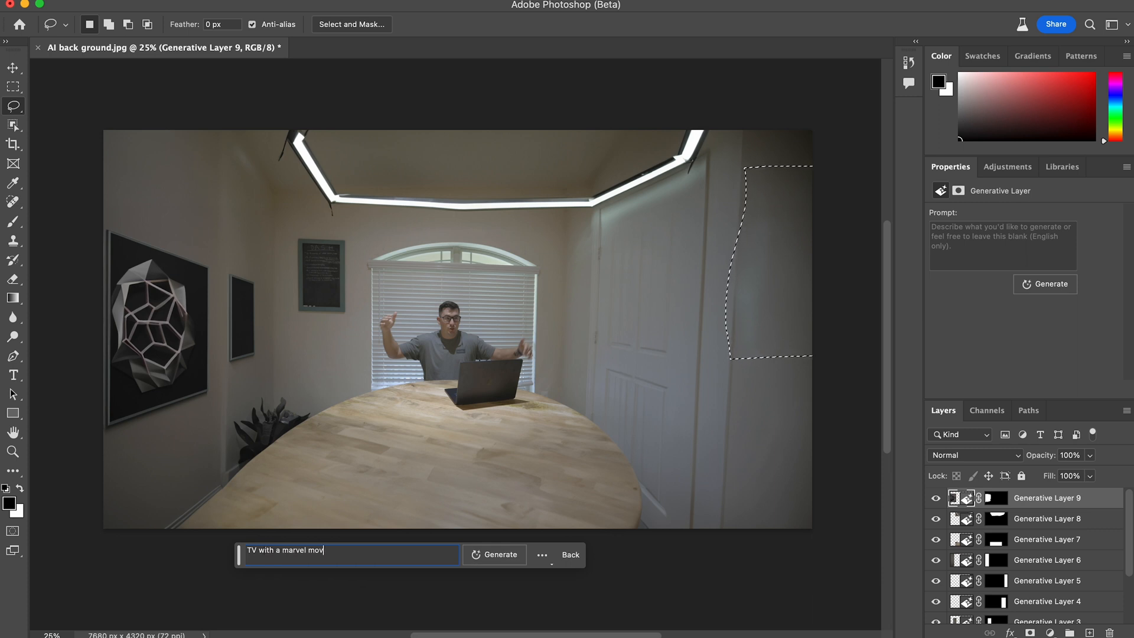
click(491, 555)
click(382, 555)
click(331, 554)
- Lasso the tabletop, try generating "world map table cover" on it, and undo the fill
mouse_move(363, 457)
mouse_down()
mouse_move(227, 525)
mouse_move(632, 522)
mouse_move(363, 458)
mouse_up()
click(292, 554)
text(world map table cover)
click(495, 555)
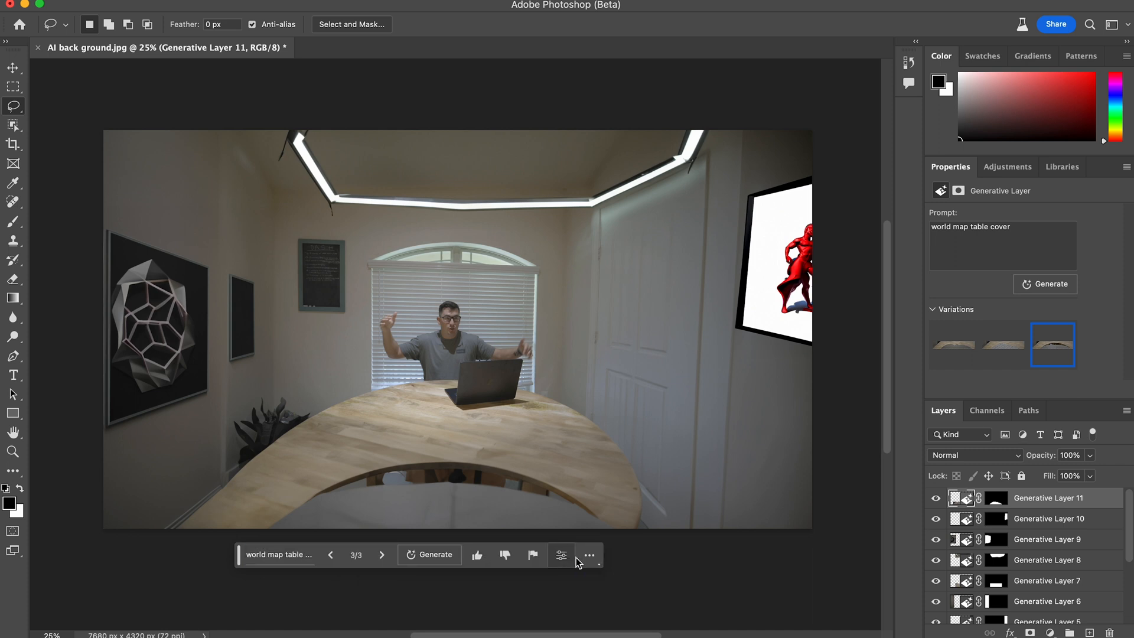
key(ctrl+z)
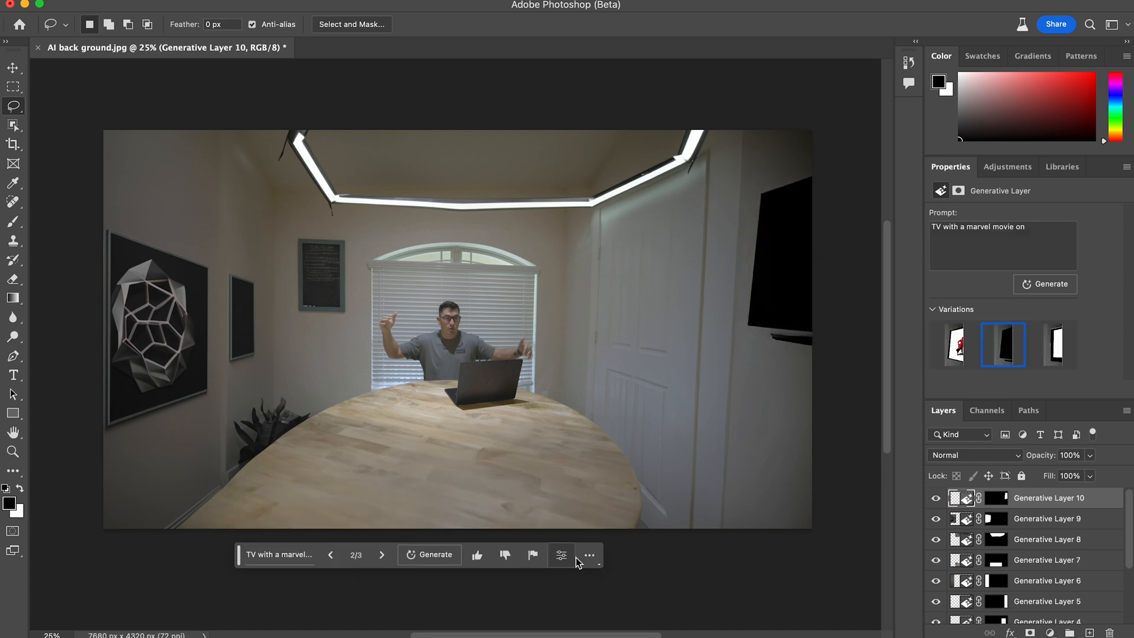
- Lasso the upper ceiling inside the LED frame, generate "light fixture" there, and choose the first variation
mouse_move(322, 122)
mouse_down()
mouse_move(342, 172)
mouse_move(665, 132)
mouse_up()
click(298, 551)
text(light fixture)
key(Return)
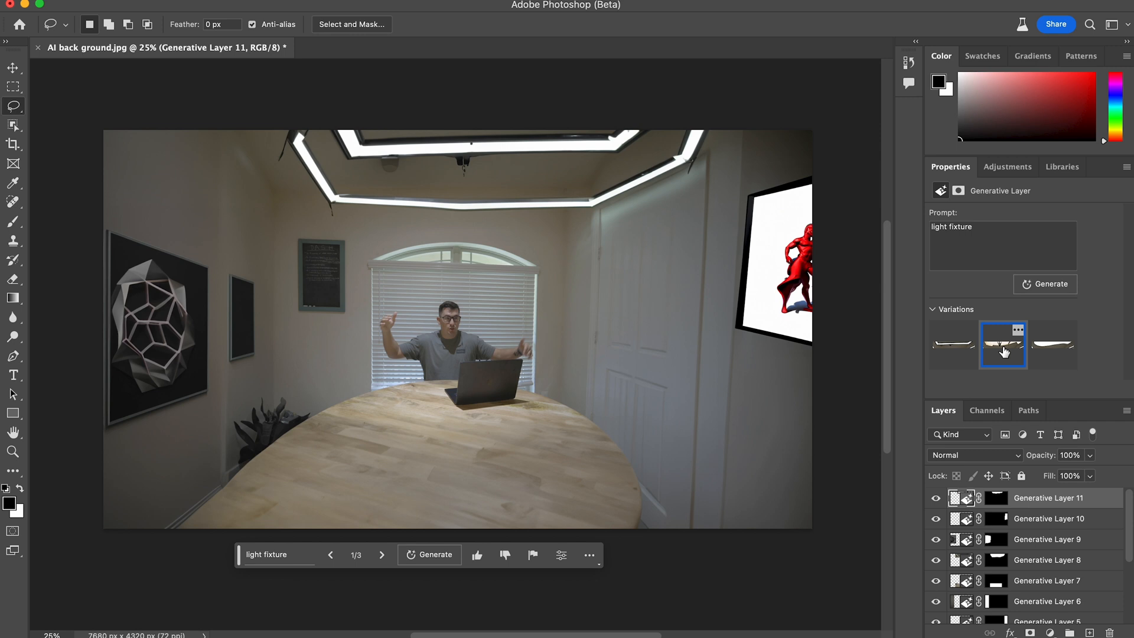
click(954, 345)
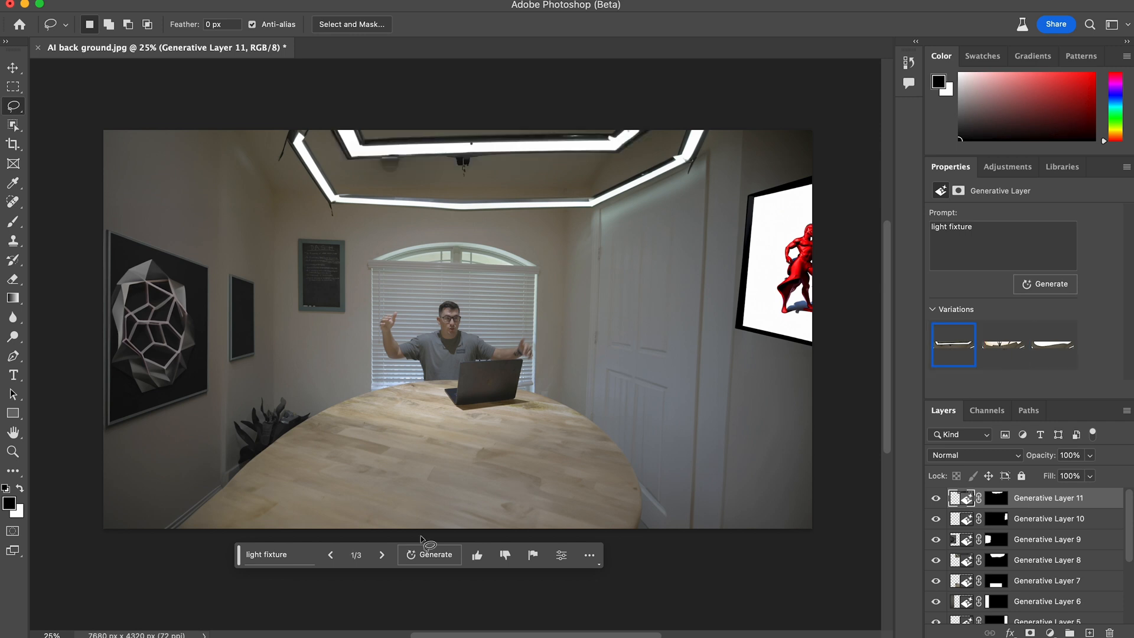
- Lasso the upper left wall above the artwork, generate "wall art" there, and choose the third variation
mouse_move(107, 208)
mouse_down()
mouse_move(270, 188)
mouse_move(226, 124)
mouse_up()
mouse_move(226, 125)
mouse_down()
mouse_move(277, 221)
mouse_move(212, 112)
mouse_up()
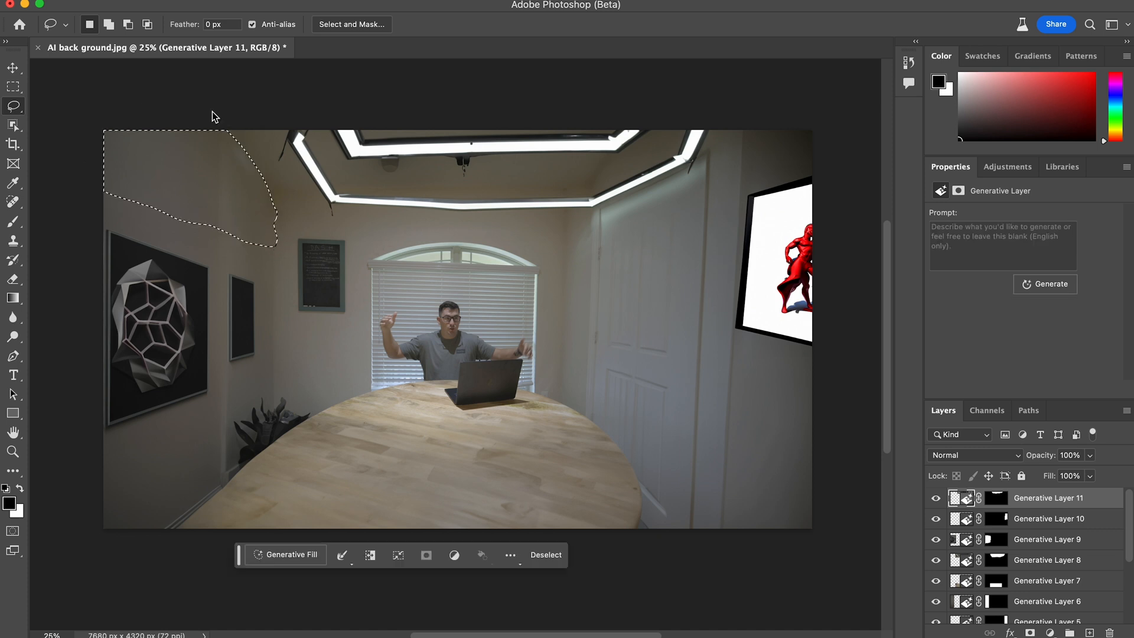
click(289, 555)
text(wall art)
key(Return)
click(381, 555)
click(382, 554)
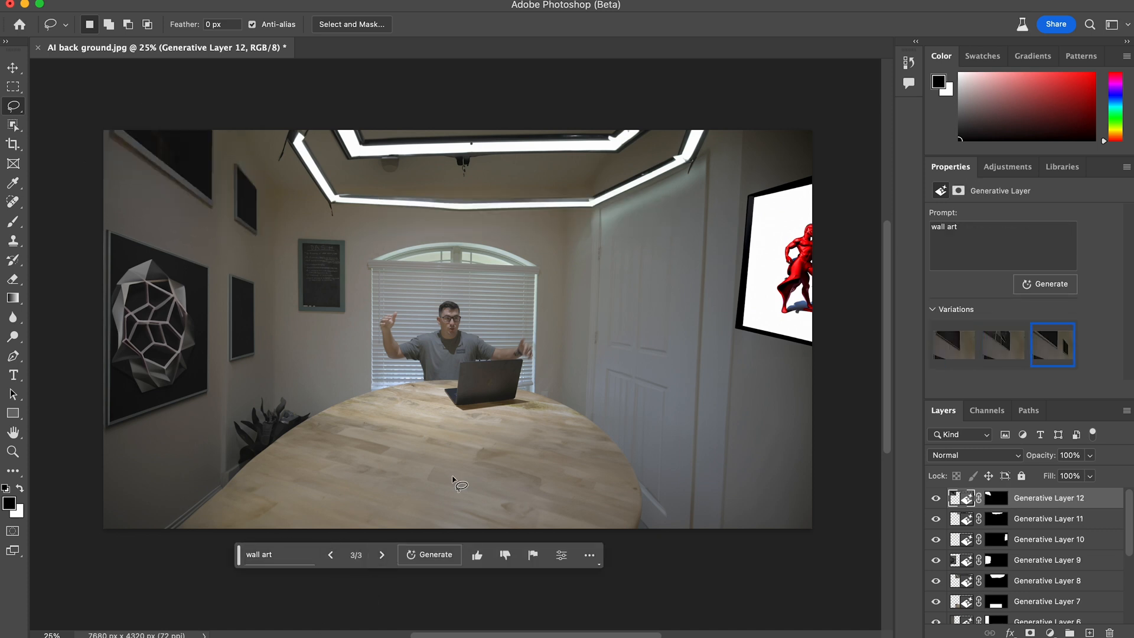
- Select a small rectangle on the white door's right side, generate "door handle" there, and choose the third variation
click(17, 88)
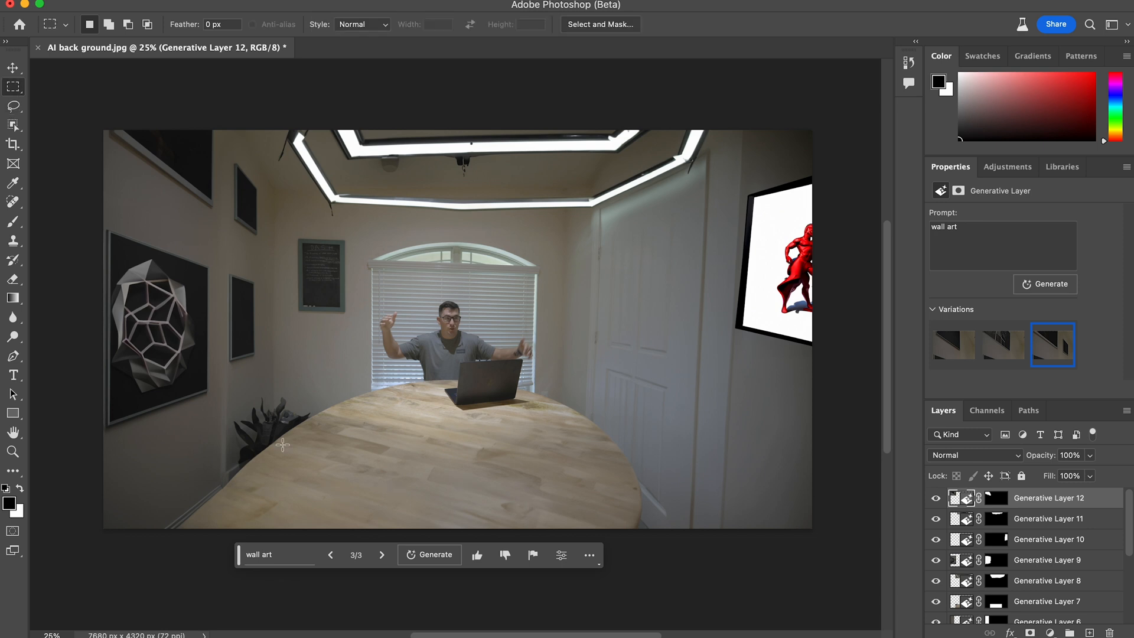
drag(659, 363, 683, 388)
click(301, 556)
text(door handle)
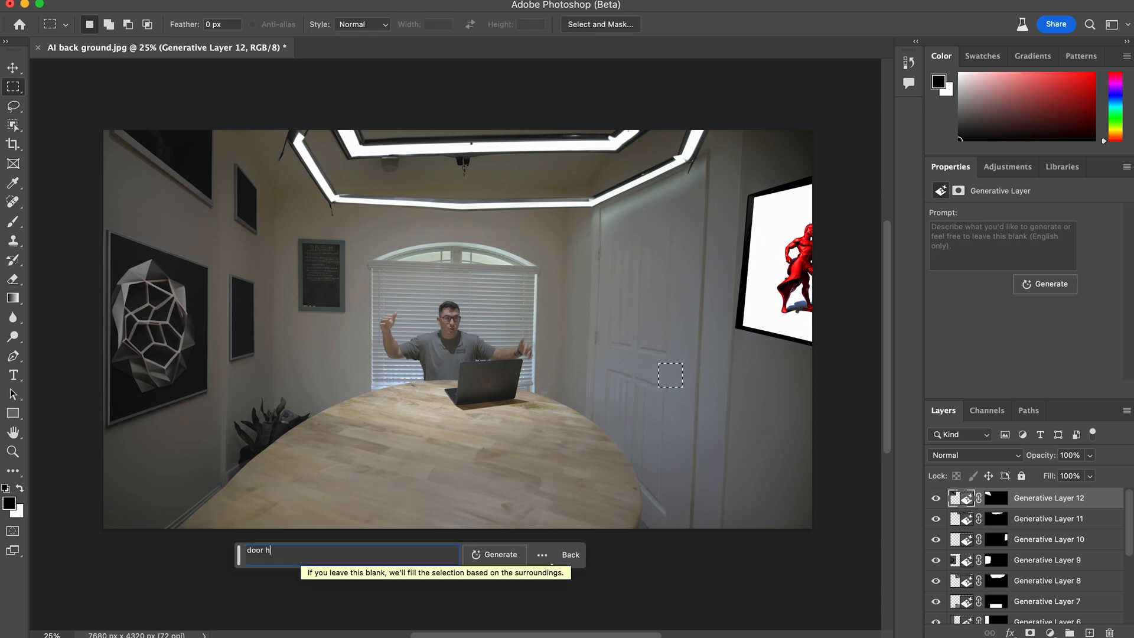
click(508, 560)
click(380, 562)
click(381, 562)
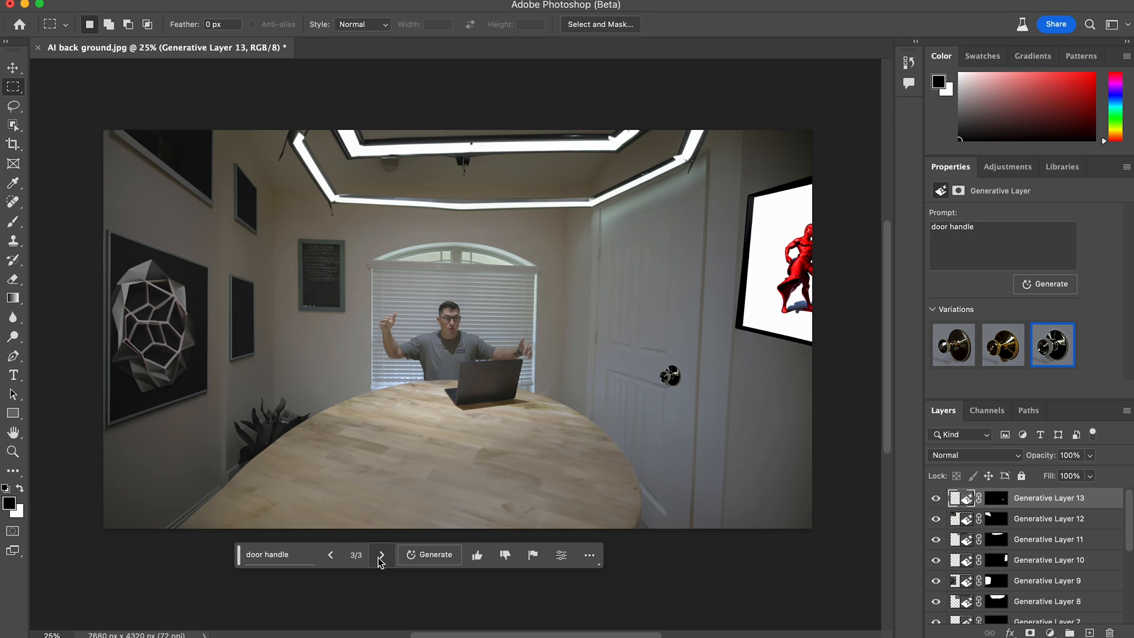
- Select a wide, shallow rectangle on the tabletop along the photo's lower edge
drag(476, 463, 308, 530)
click(553, 467)
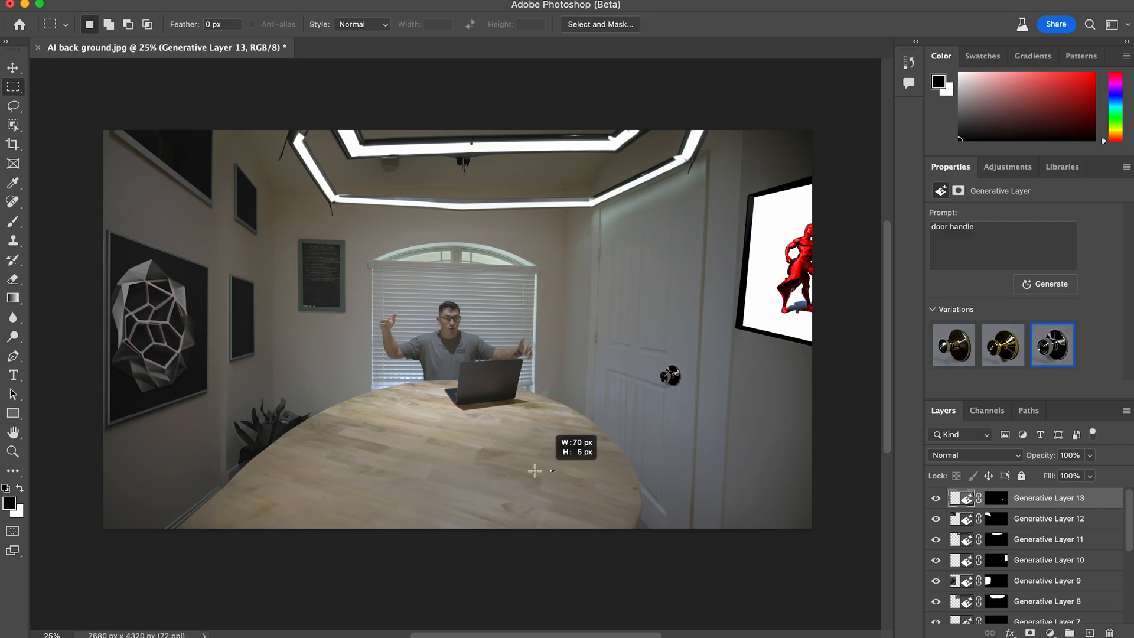
drag(554, 471, 329, 530)
- Try generating "wine plate with bottles and glasses" in the tabletop selection, and undo the fill
click(295, 558)
text(wine plate with bottles and glasses)
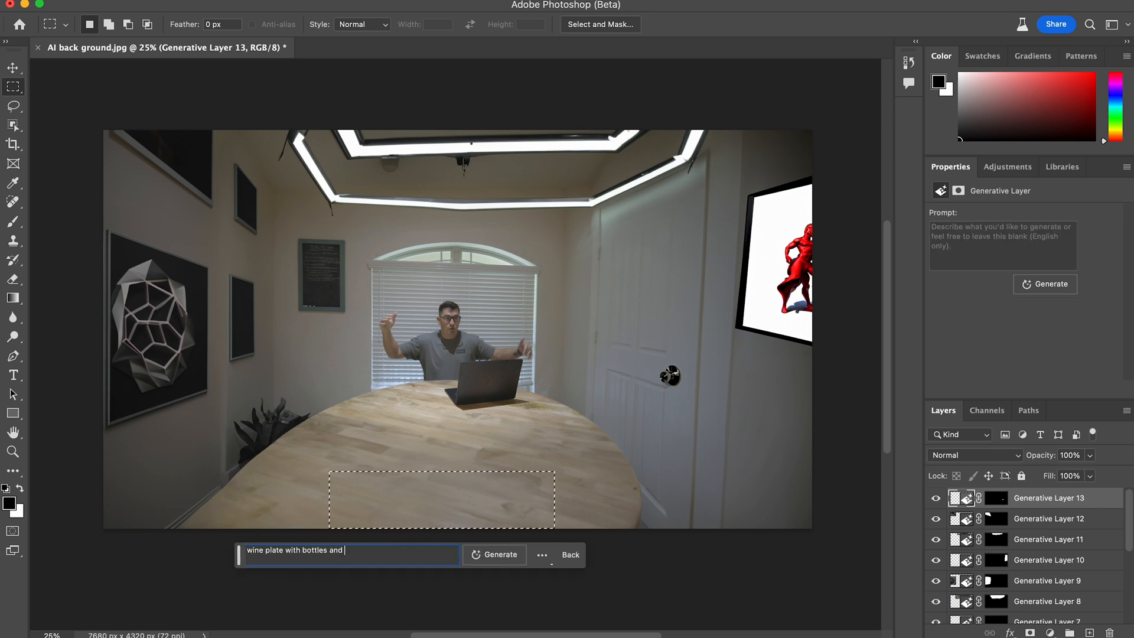
click(498, 556)
click(383, 557)
key(super+z)
- Generate "coffee table holder" in the tabletop selection and choose the third variation
click(278, 547)
text(coffee table holder)
key(Return)
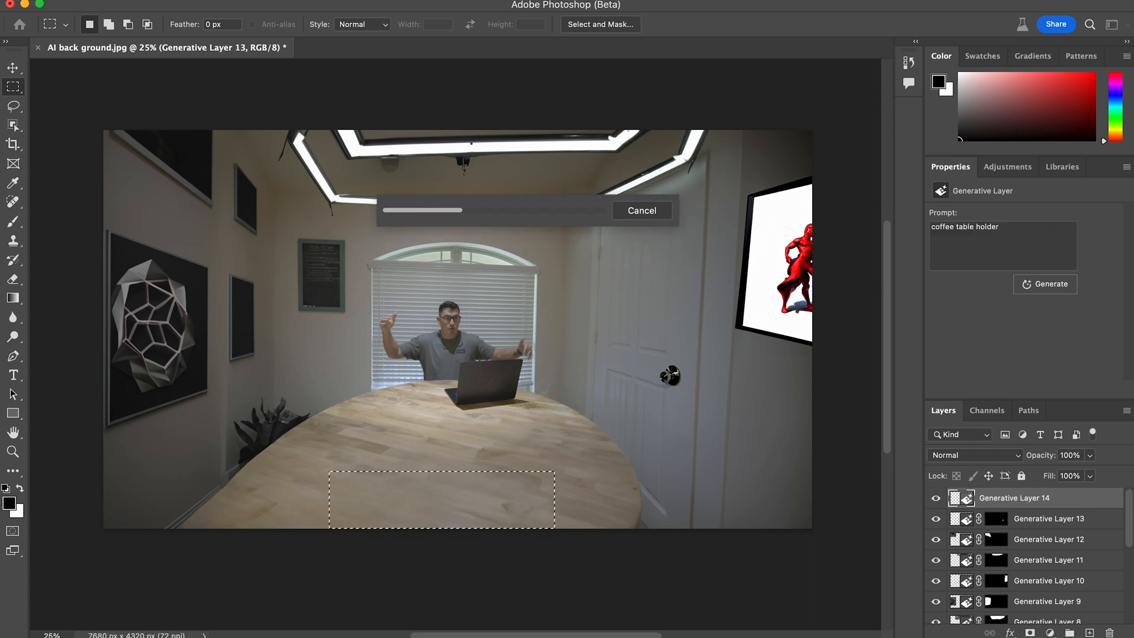
click(381, 555)
- Lasso the photo's lower right corner beside the table, generate "potted plant" there, and choose the second variation
click(382, 555)
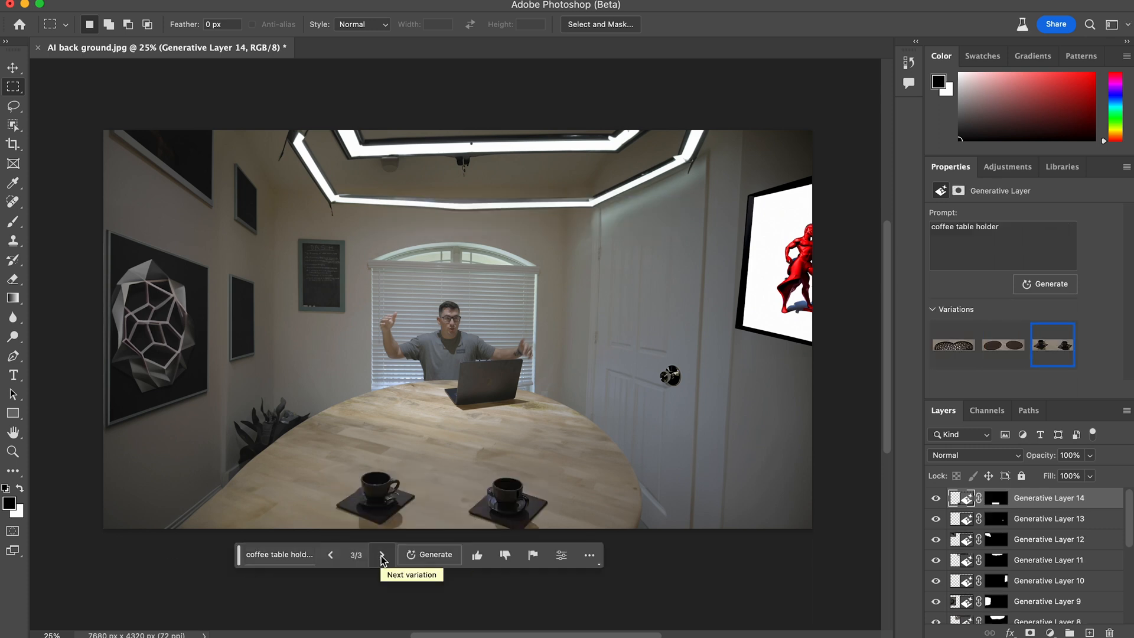
key(l)
drag(653, 520, 643, 562)
click(278, 554)
text(potted plant)
key(Return)
click(381, 555)
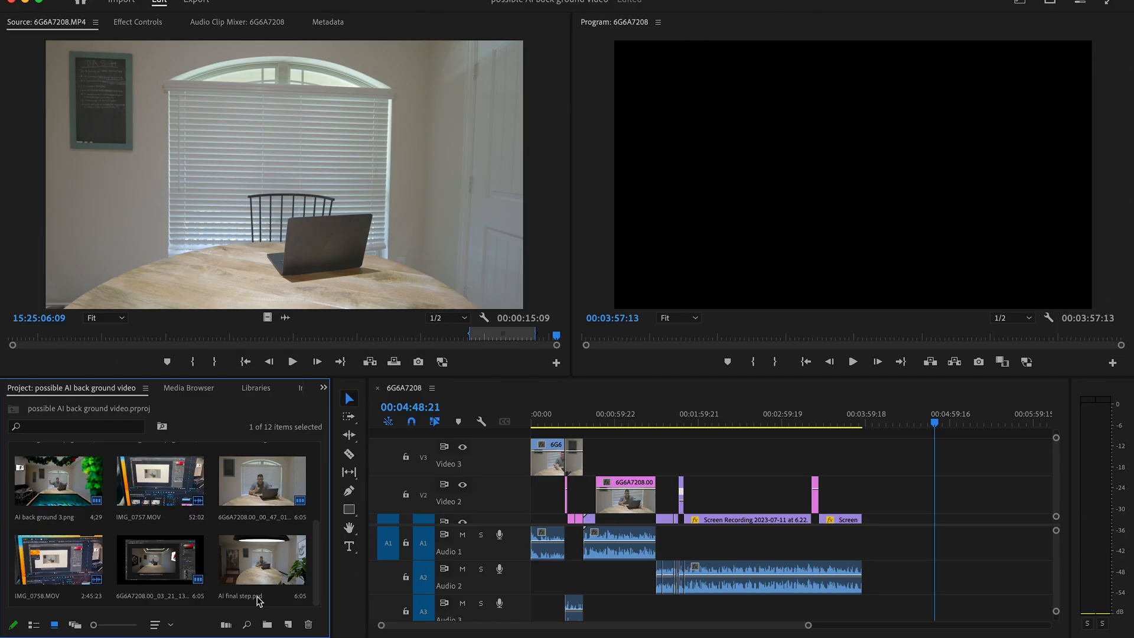
- Switch to Premiere Pro, open AI final step.psd as the source, and place it on Video 2 at 00:04:48:21
click(270, 559)
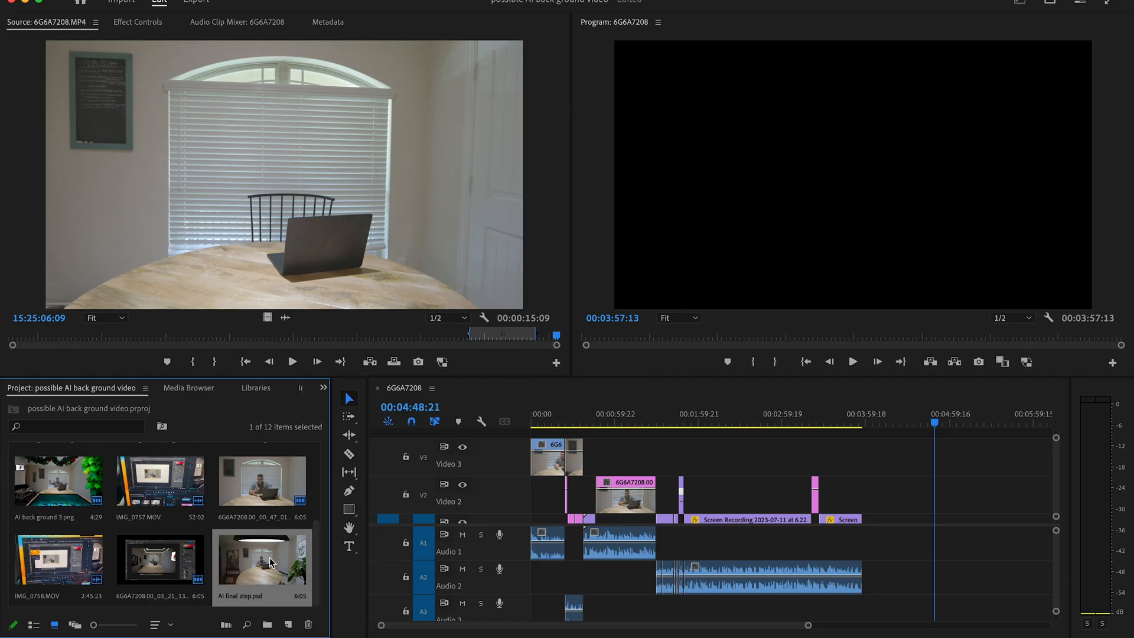
drag(374, 213, 374, 216)
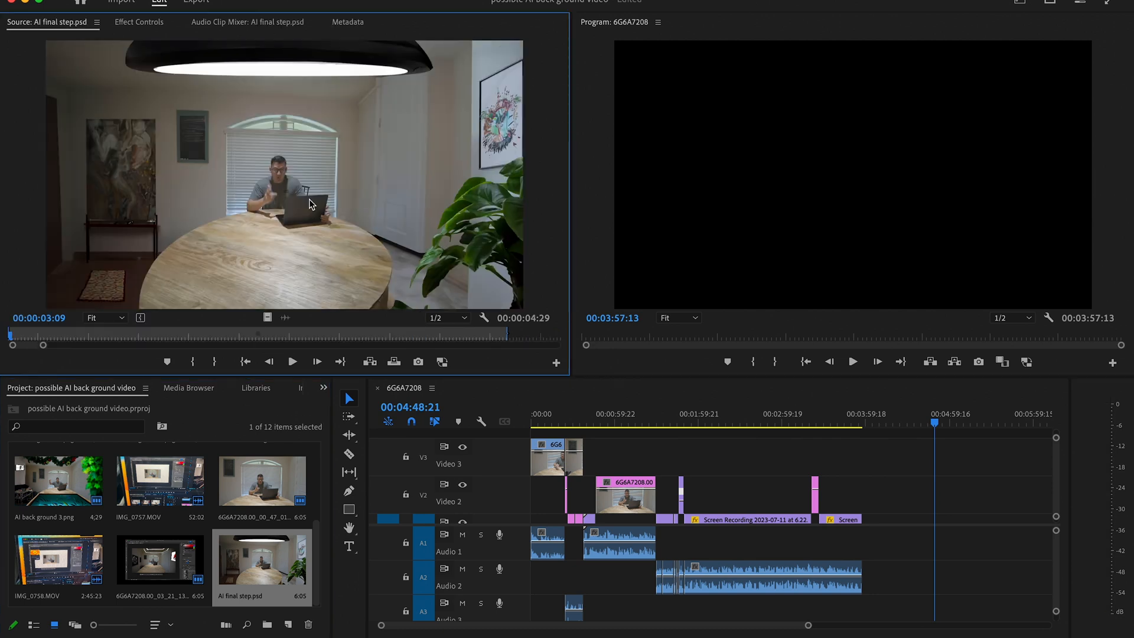
drag(308, 216, 942, 488)
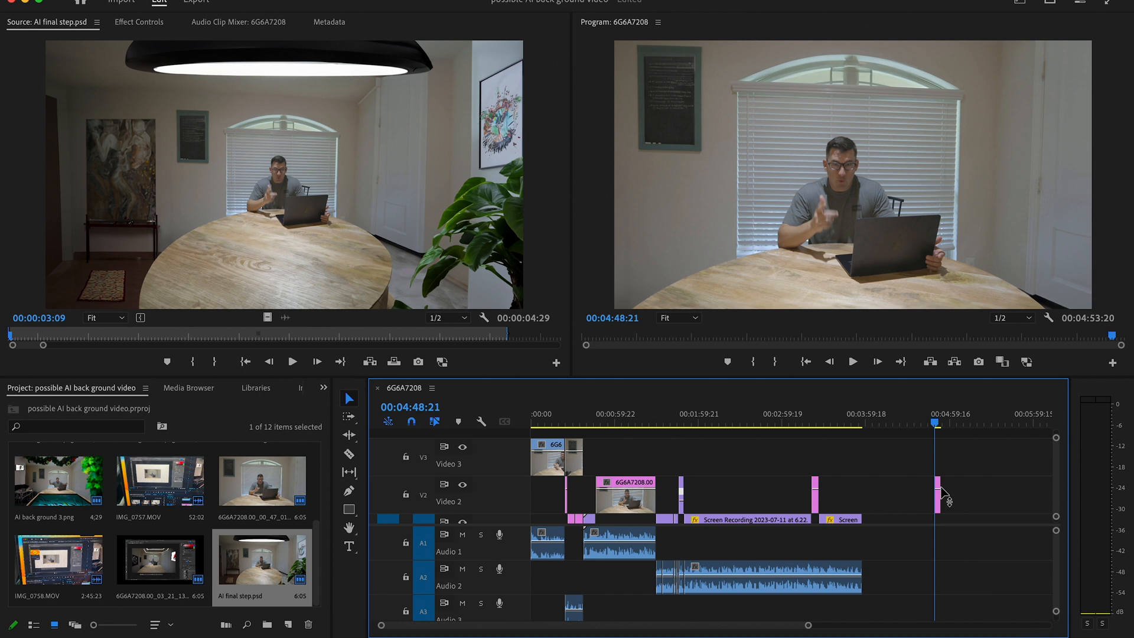
- Set the scale of the AI final step.psd clip on Video 2 to 50
click(142, 23)
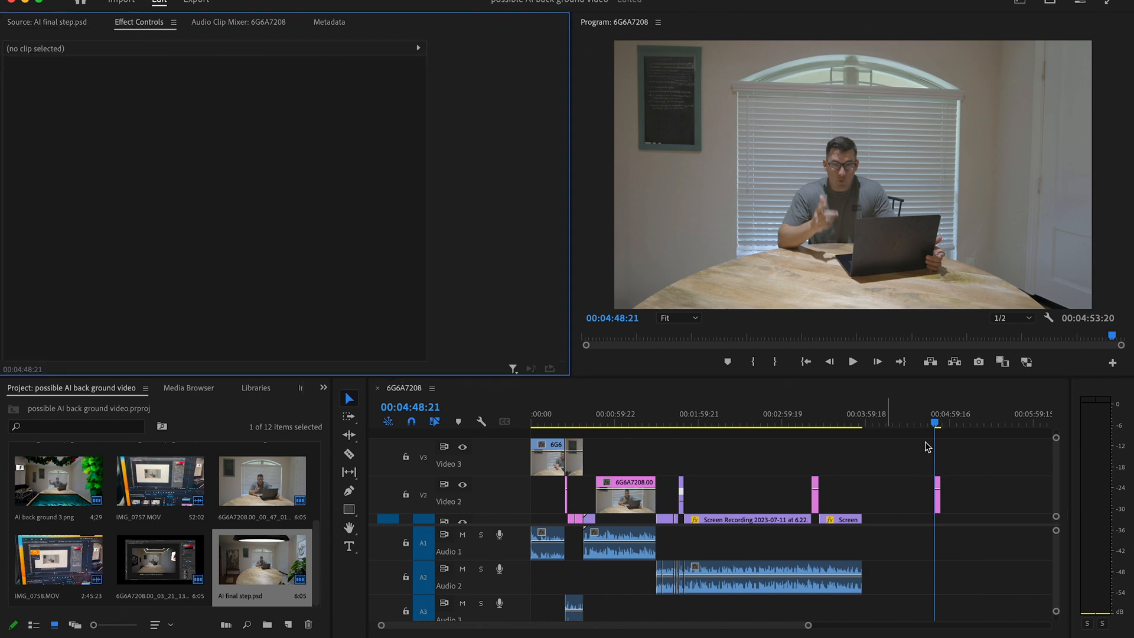
click(939, 495)
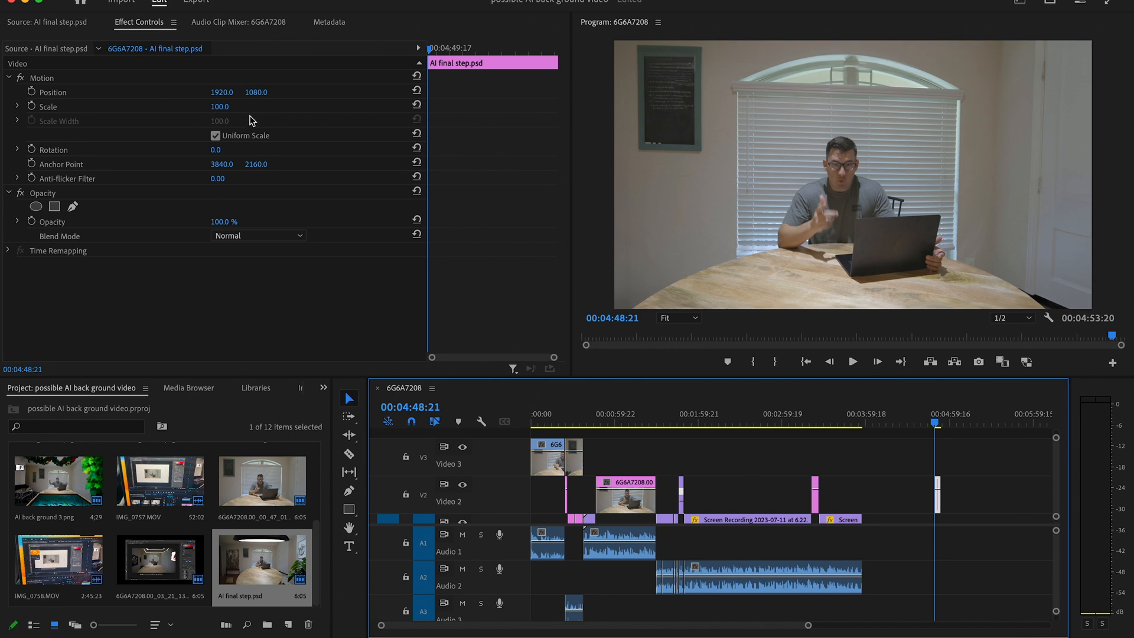
click(222, 107)
text(50)
key(Return)
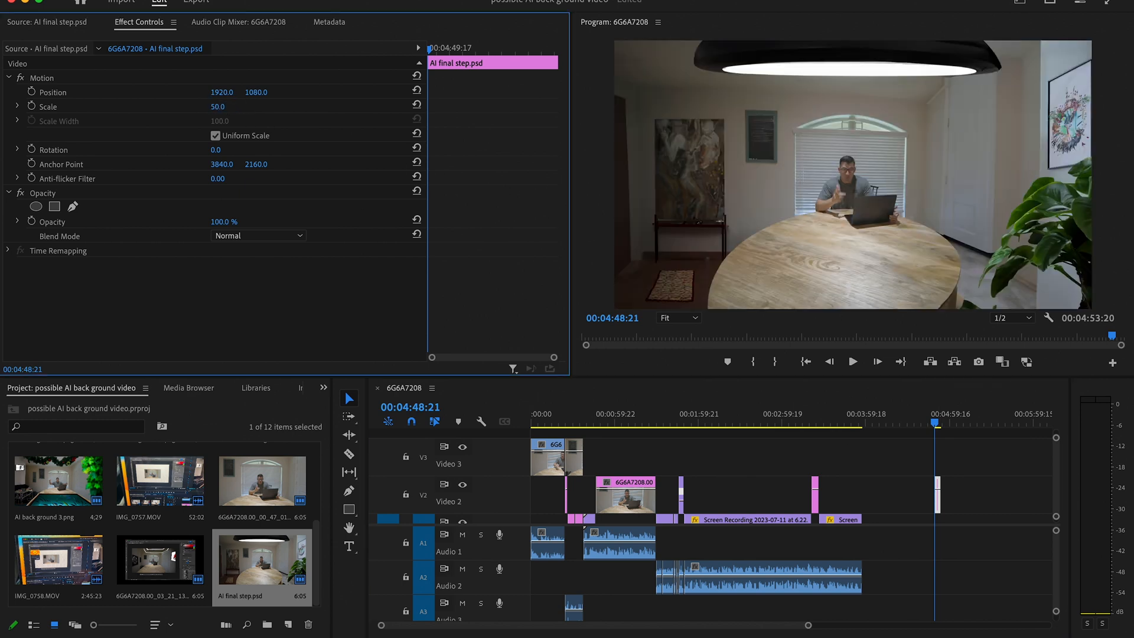
- Open 6G6A7208.MP4 as the source and place it on Video 3 at 00:04:48:21, above the AI final step.psd clip
click(68, 22)
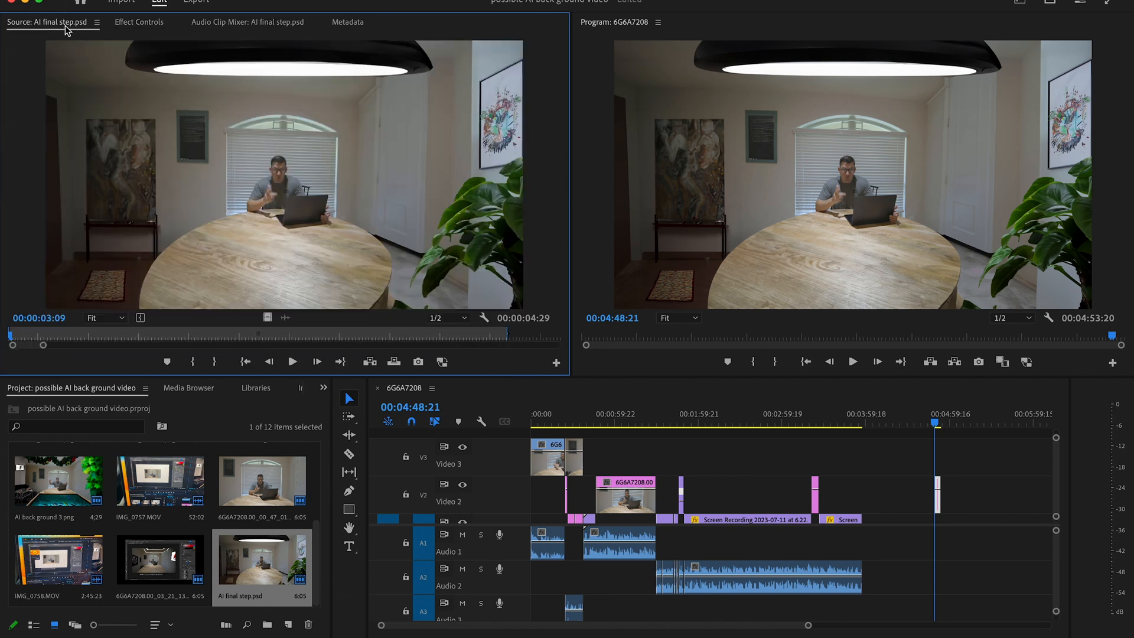
click(264, 489)
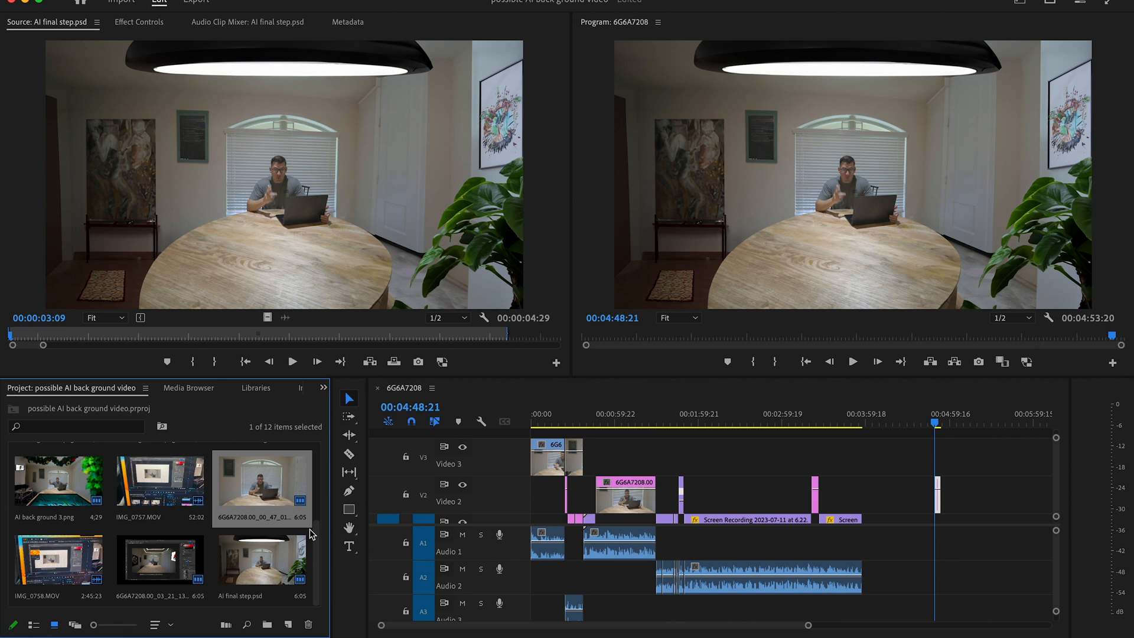
drag(315, 544, 314, 458)
double_click(58, 475)
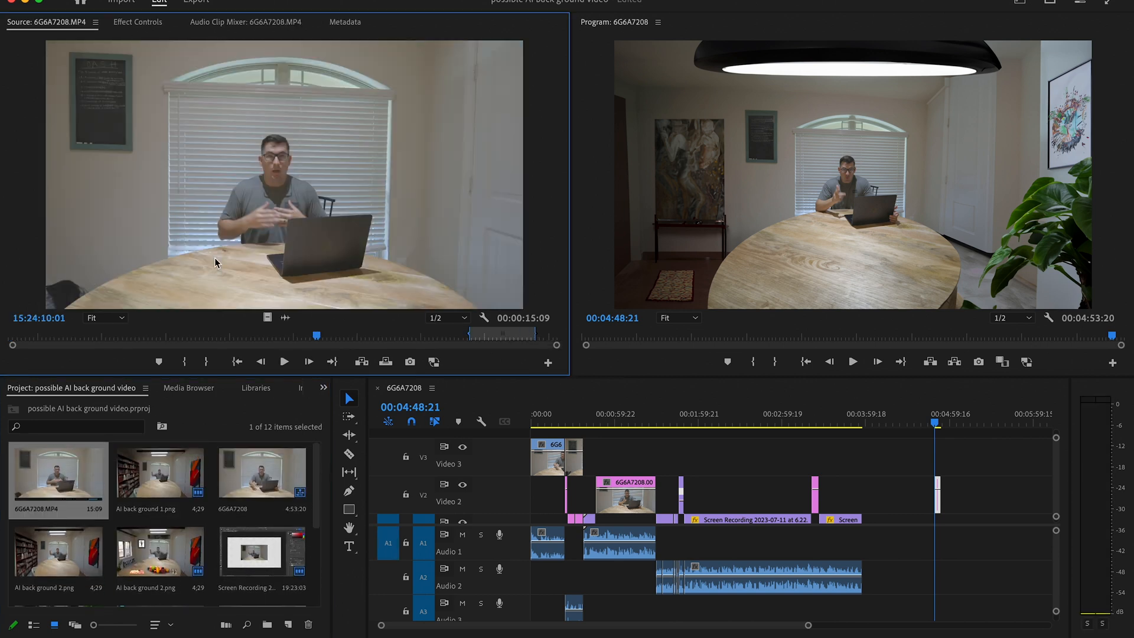
drag(399, 197, 935, 452)
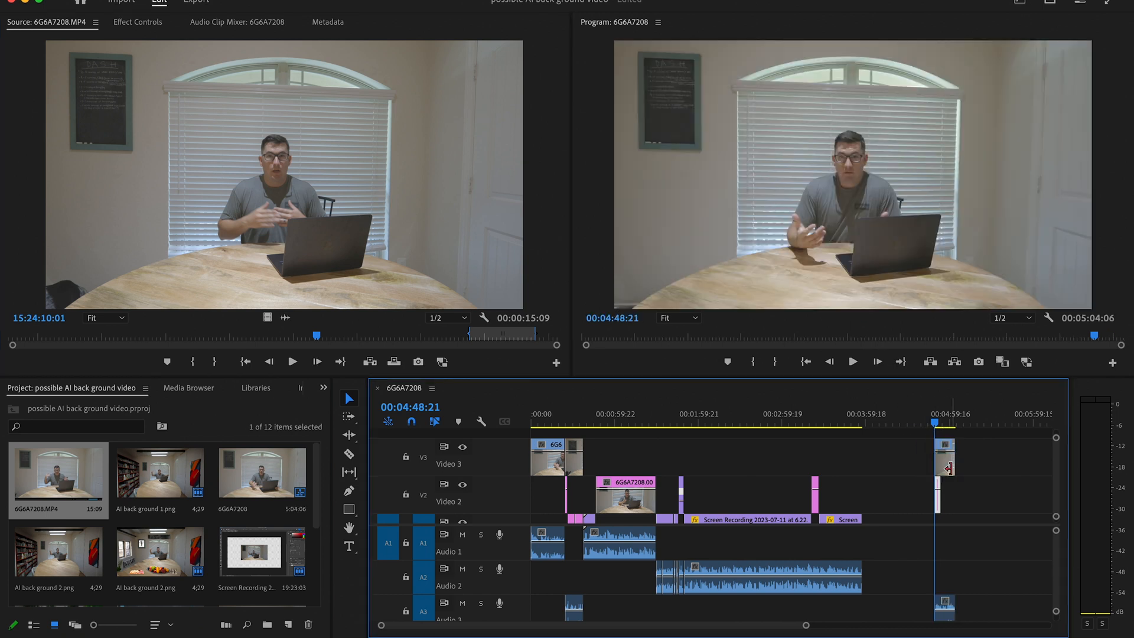
- Set the scale of the 6G6A7208.MP4 clip on Video 3 to 50
click(141, 23)
click(230, 104)
text(50)
key(Return)
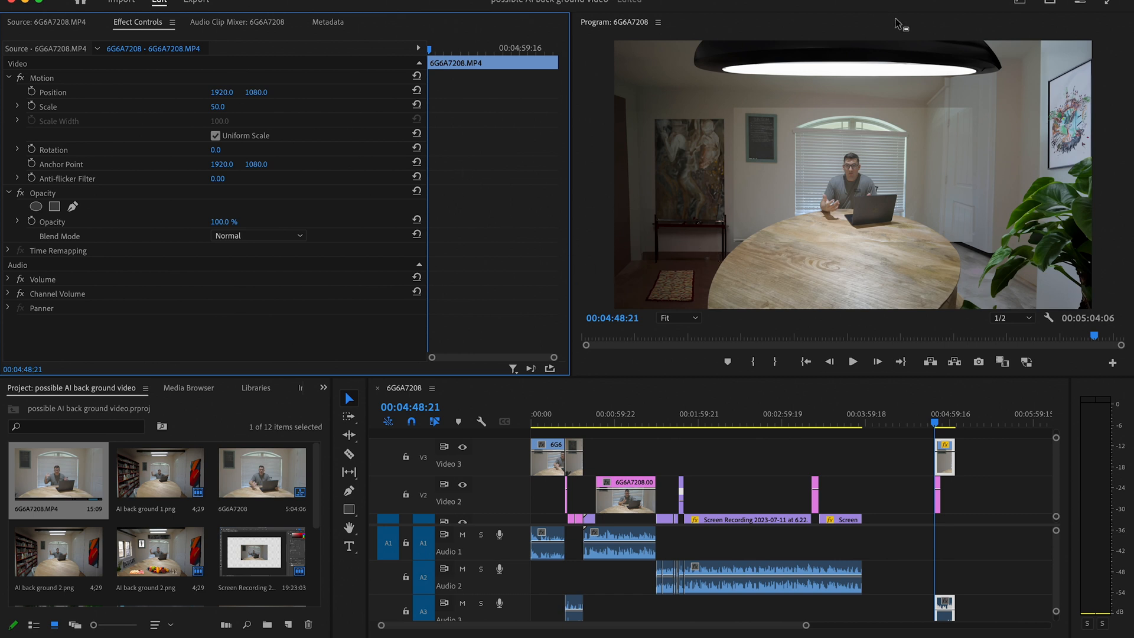
- Find Edge Feather in the Effects workspace, apply it to the 6G6A7208.MP4 clip on Video 3, and return to the Editing workspace
click(1018, 6)
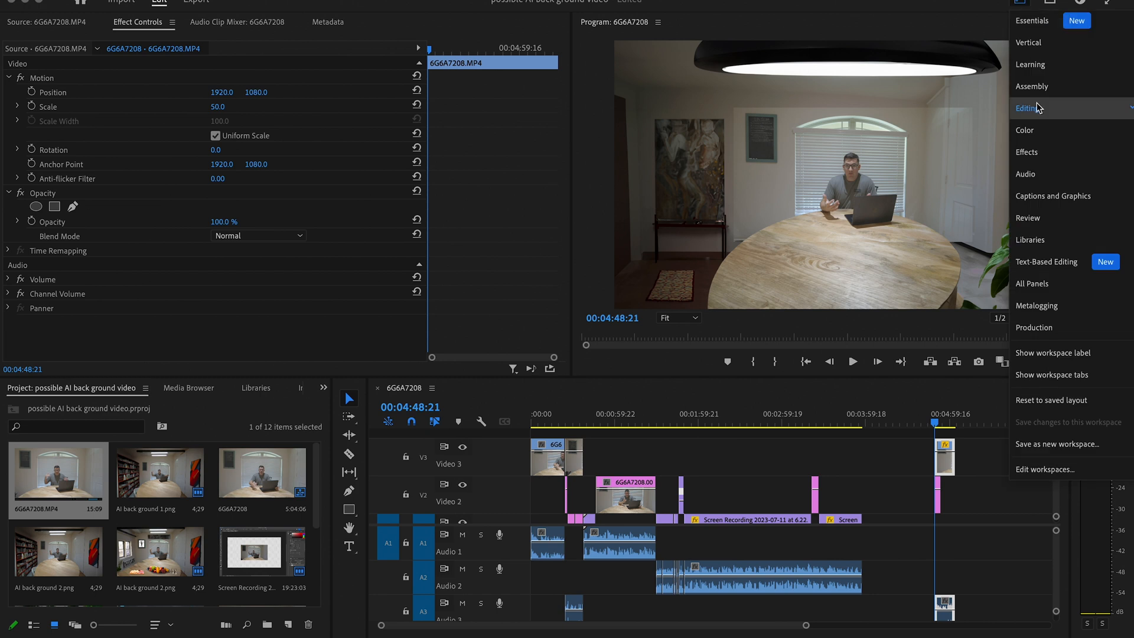
click(1027, 151)
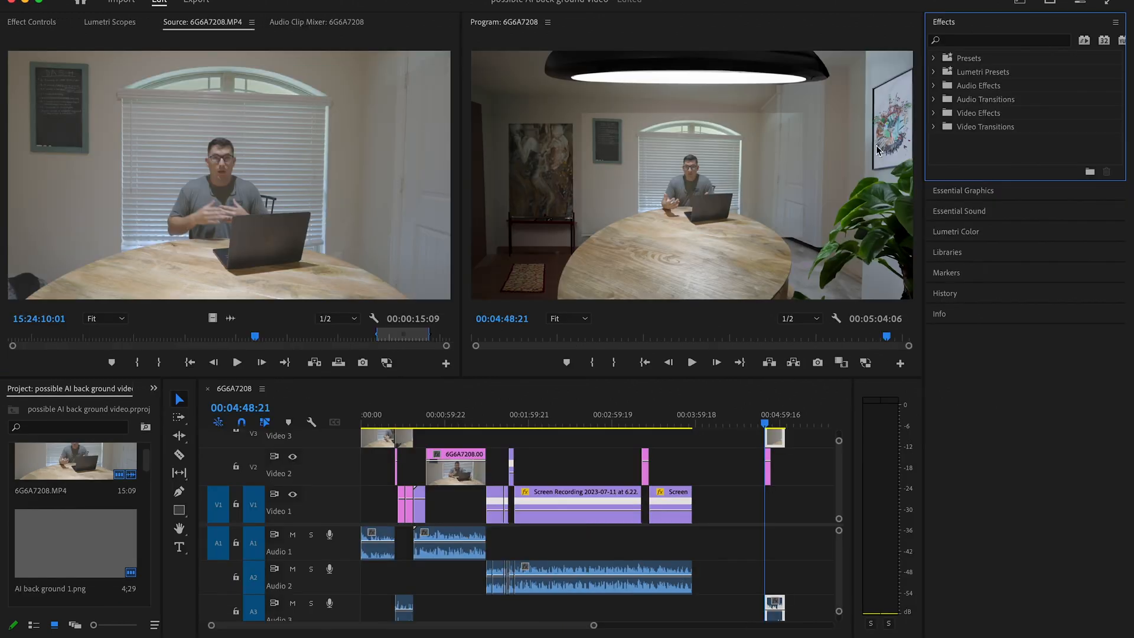
click(1002, 42)
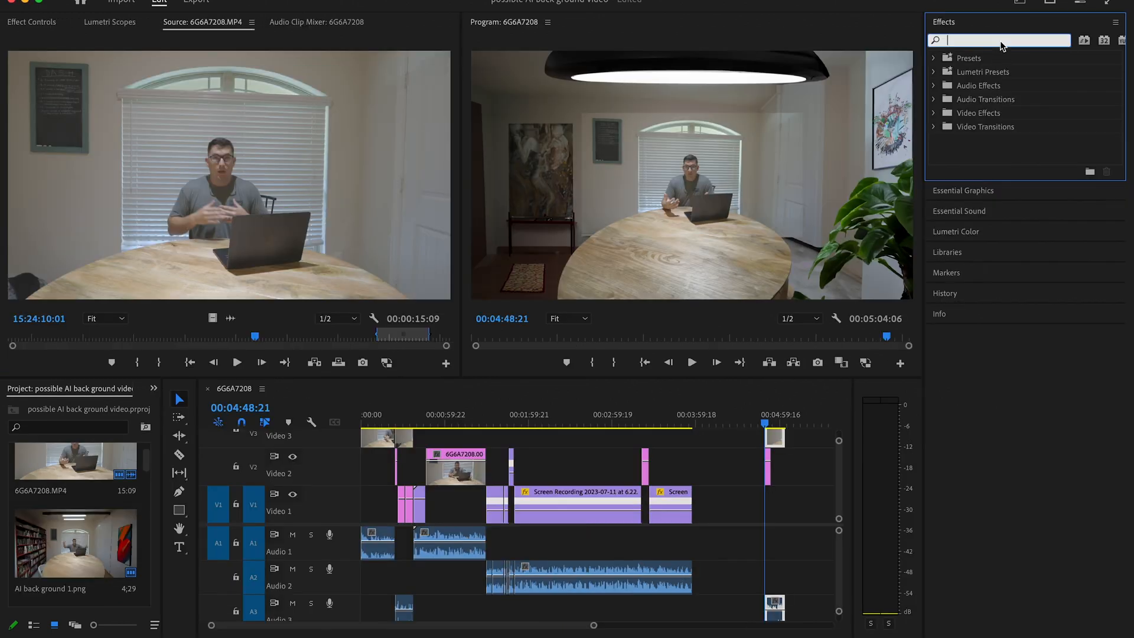
text(fea)
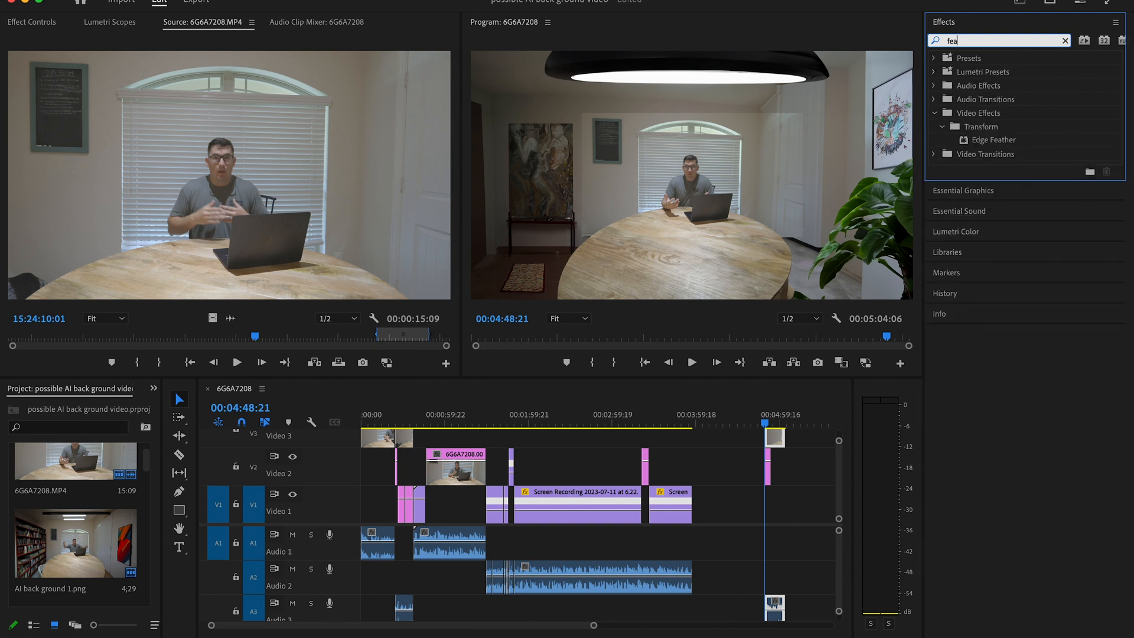
click(1010, 141)
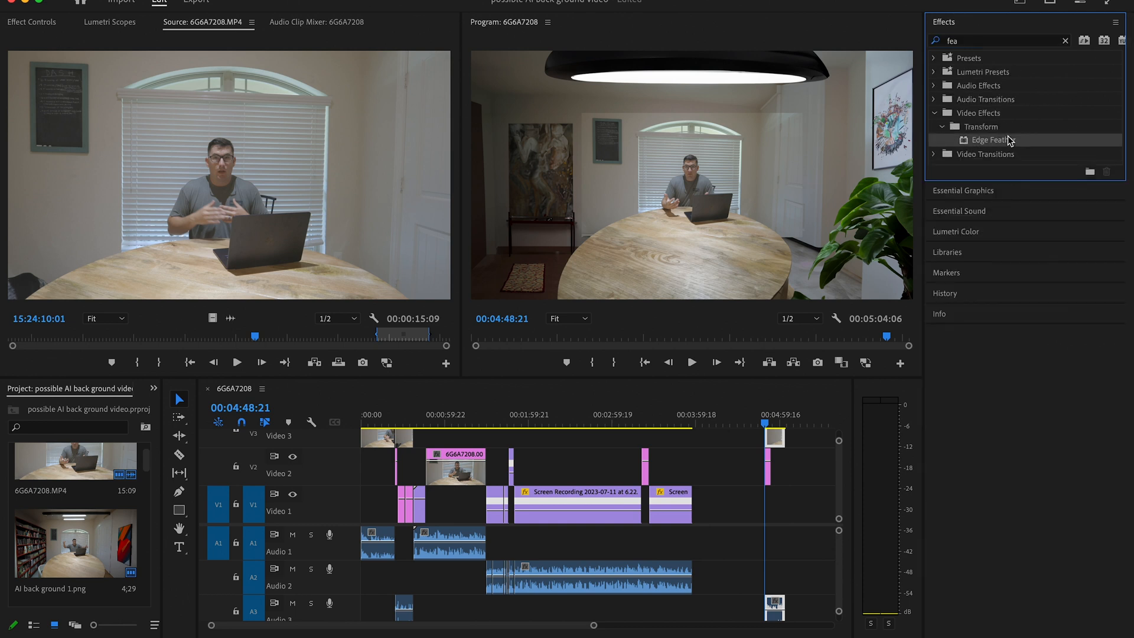
drag(1010, 141, 778, 443)
click(1023, 5)
click(1031, 109)
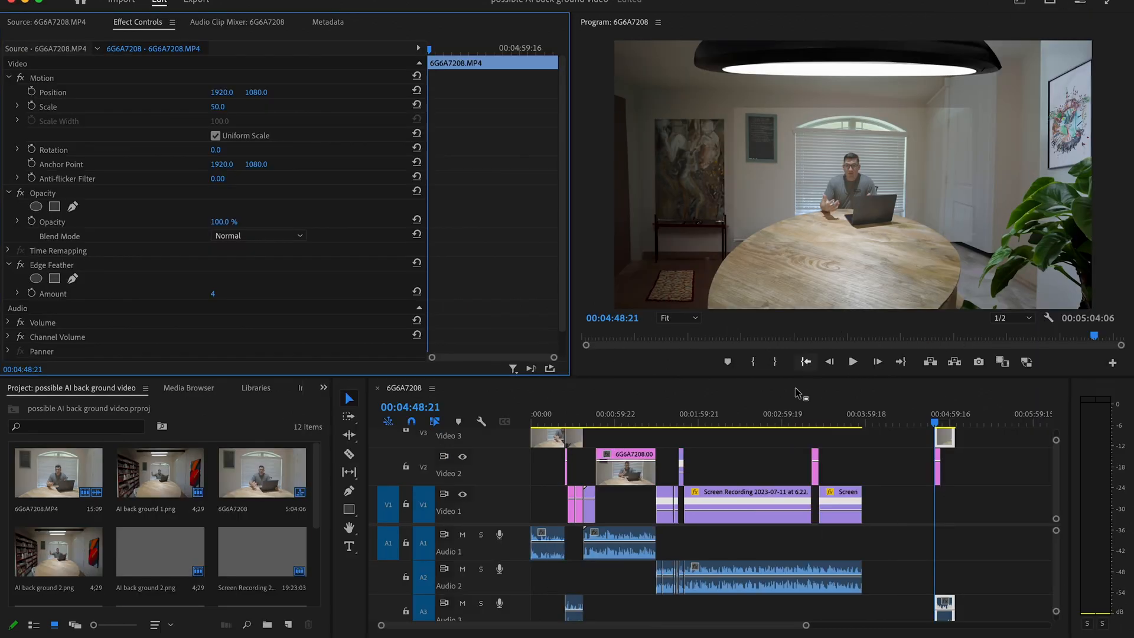
- Set the 6G6A7208.MP4 clip's Edge Feather amount to 100 and move the clip up slightly to a vertical position of 1063.5
click(214, 293)
text(100)
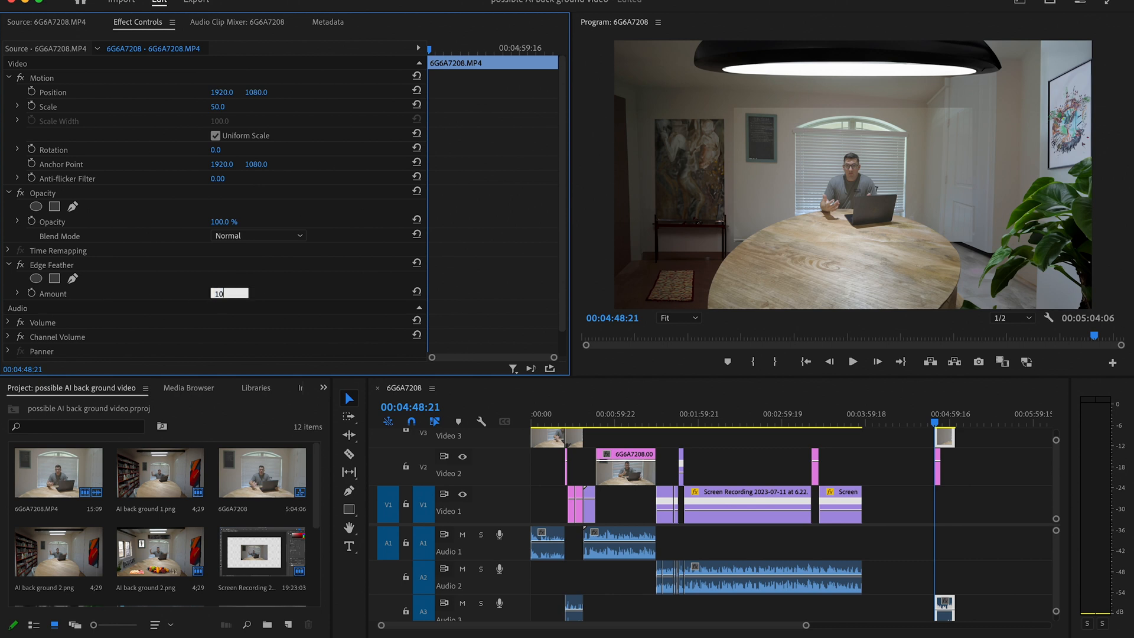
key(Return)
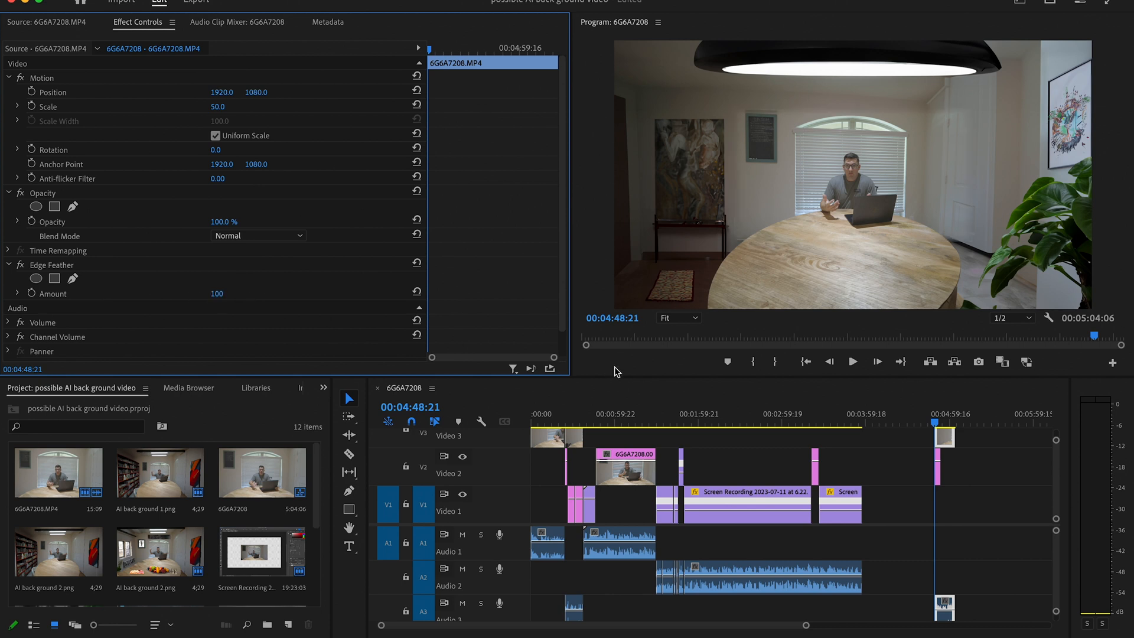
click(878, 146)
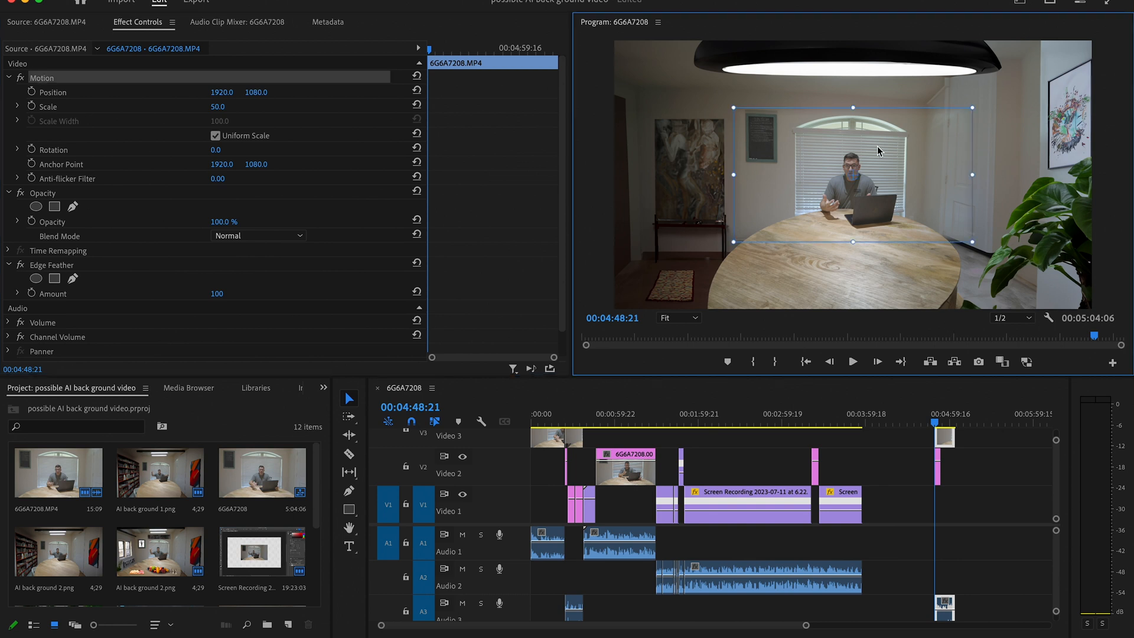
drag(877, 147, 878, 144)
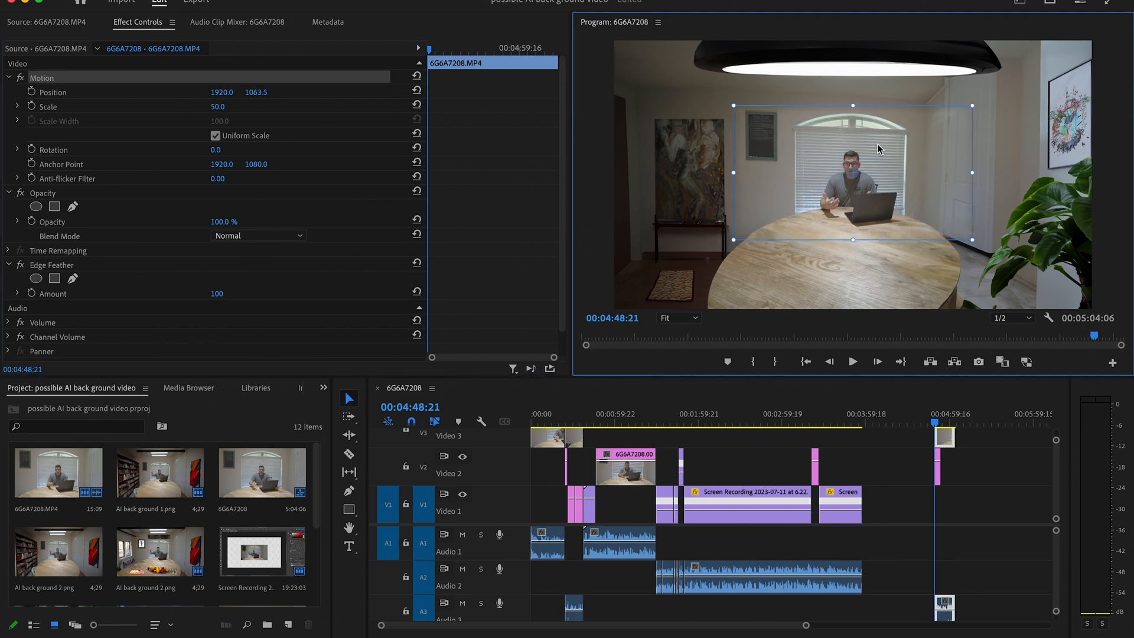
- Extend the end of the AI final step.psd clip on Video 2 to about 00:05:04:05, matching the video clip above
click(939, 467)
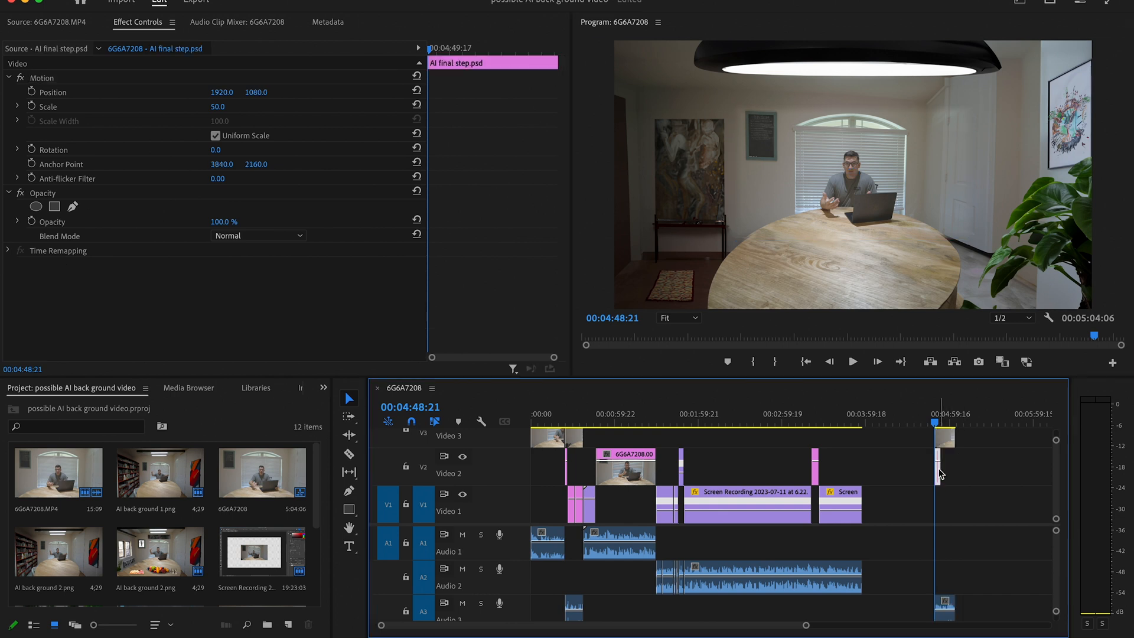
click(941, 477)
drag(945, 473, 953, 473)
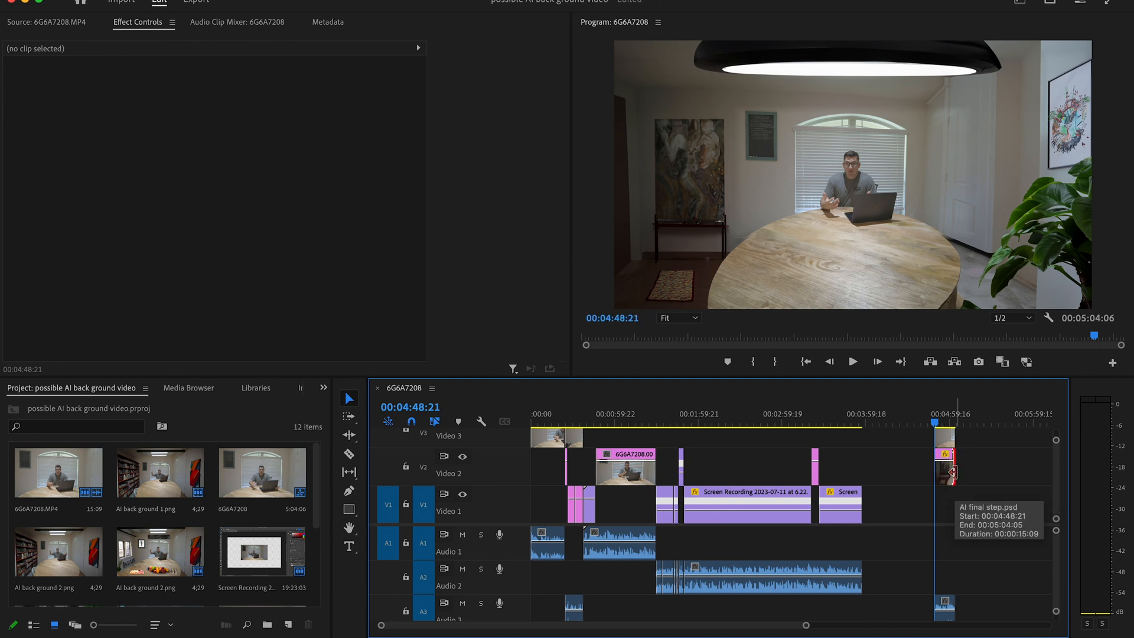